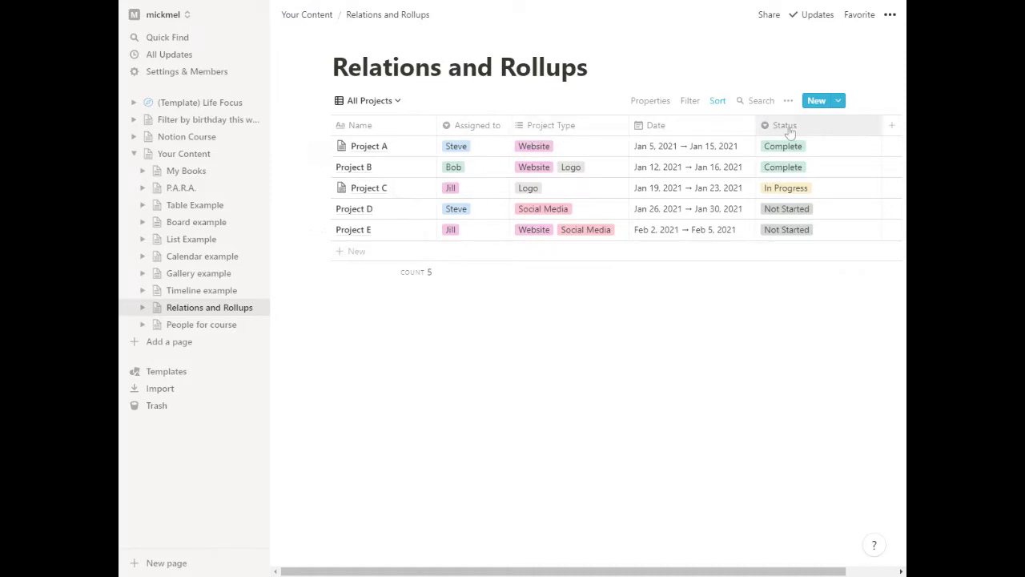
- Add a Phone-type column named Phone to the projects table and place it between Assigned to and Project Type
click(890, 128)
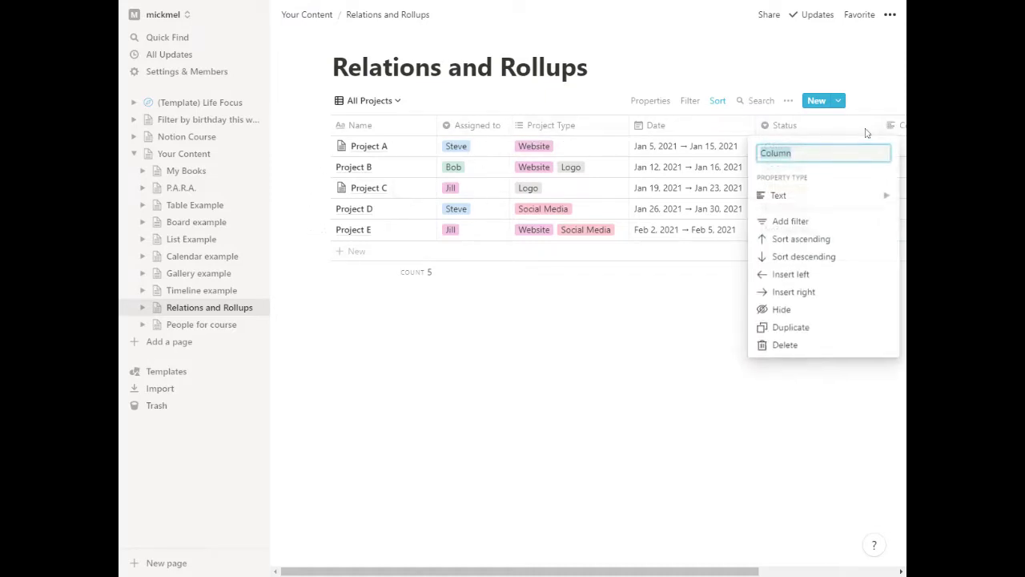
text(Phone)
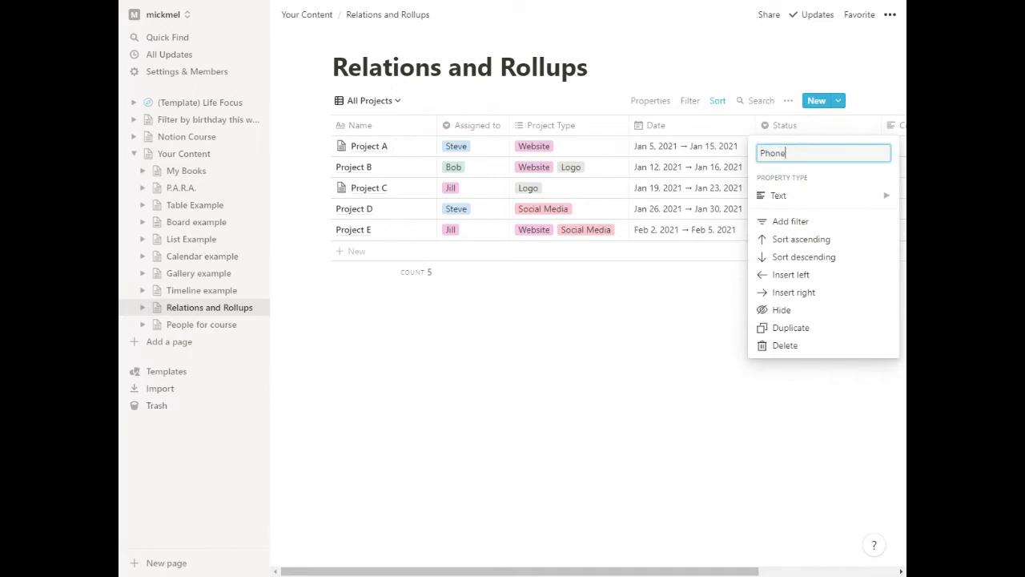
click(801, 195)
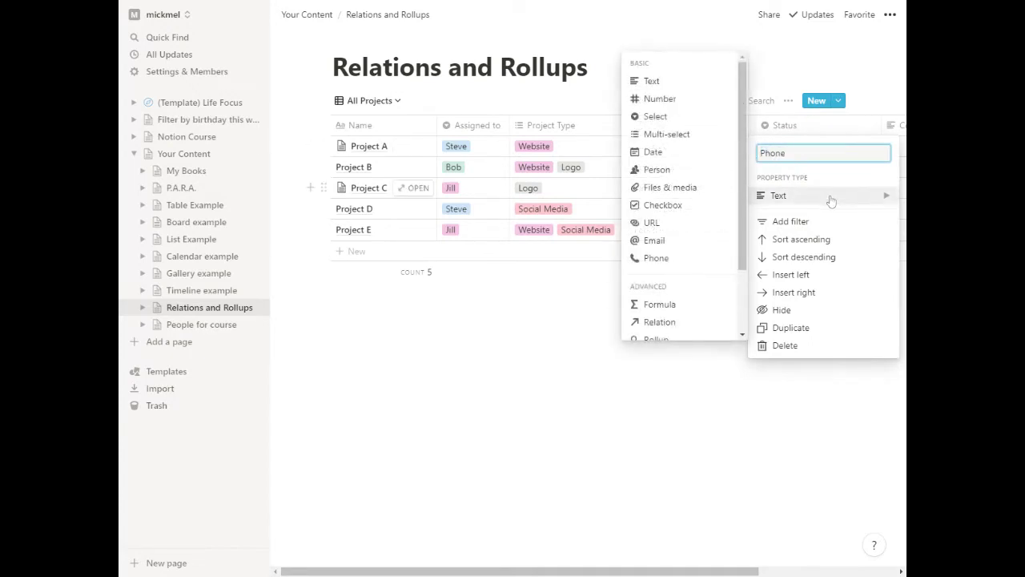
click(656, 259)
drag(892, 125, 514, 136)
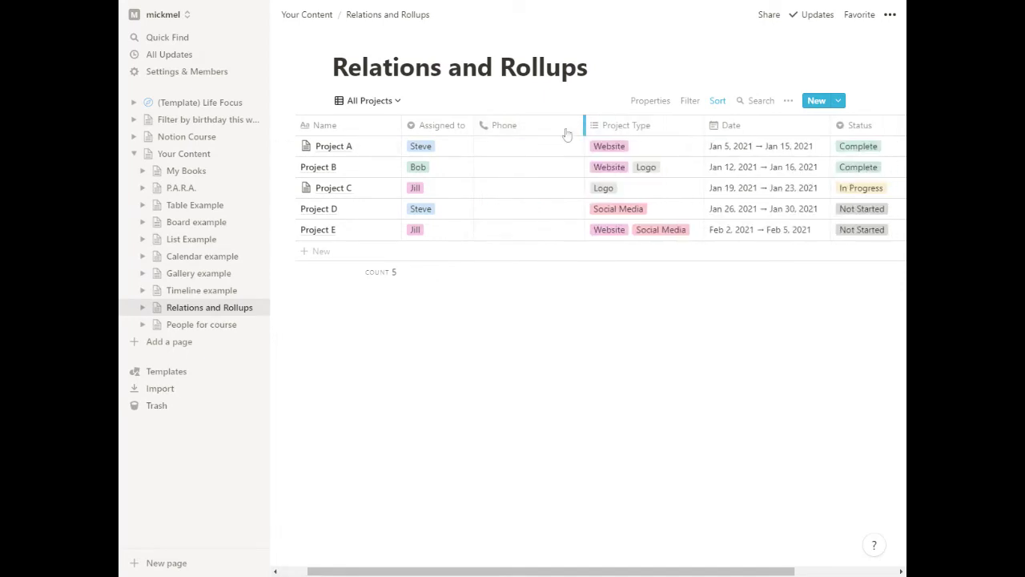
- Enter the assignee's phone number in the Phone column for Project A, Project B, Project C and Project D
click(516, 148)
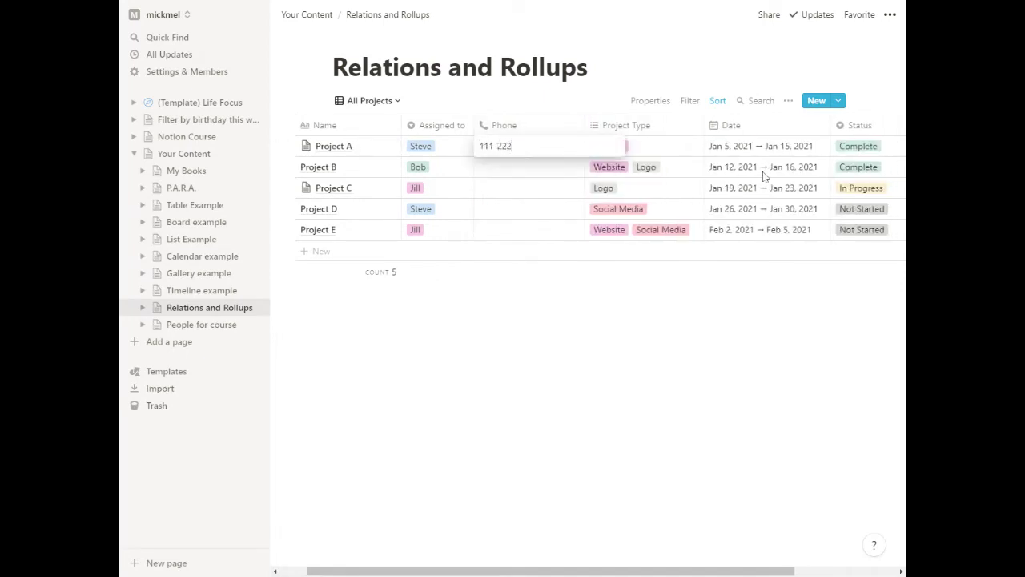
key(Return)
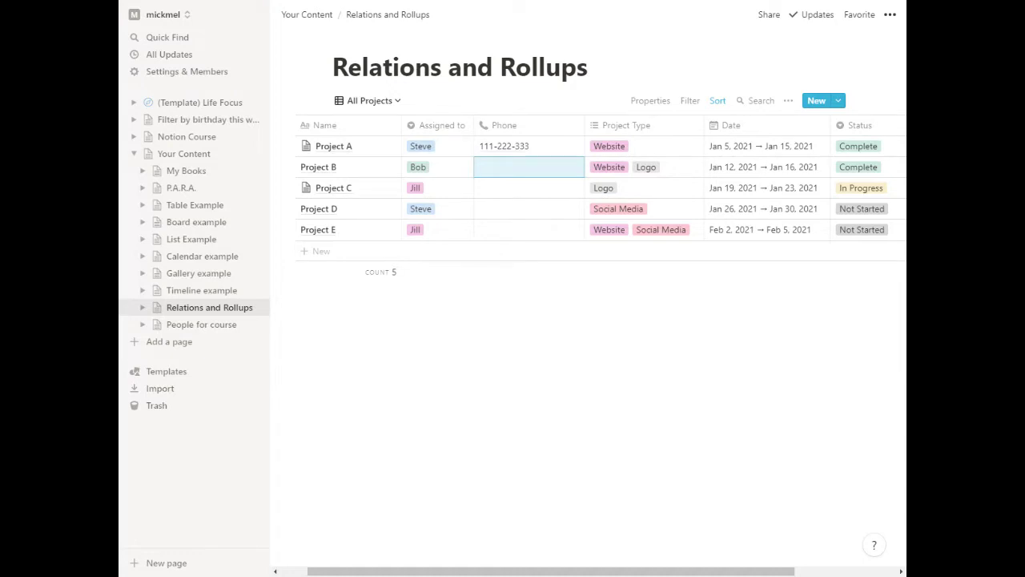
click(541, 152)
key(Return)
click(492, 171)
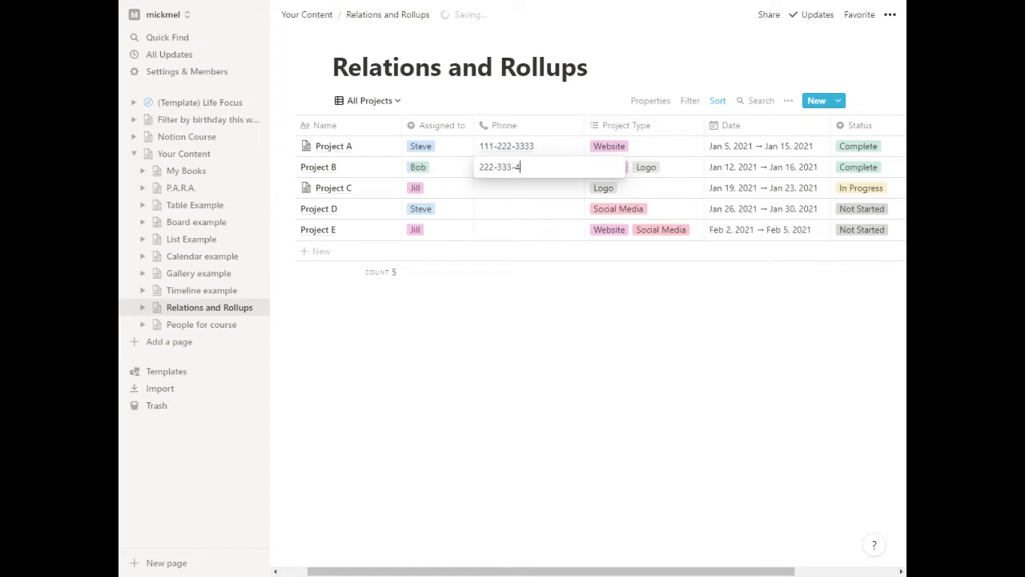
key(Return)
text(333)
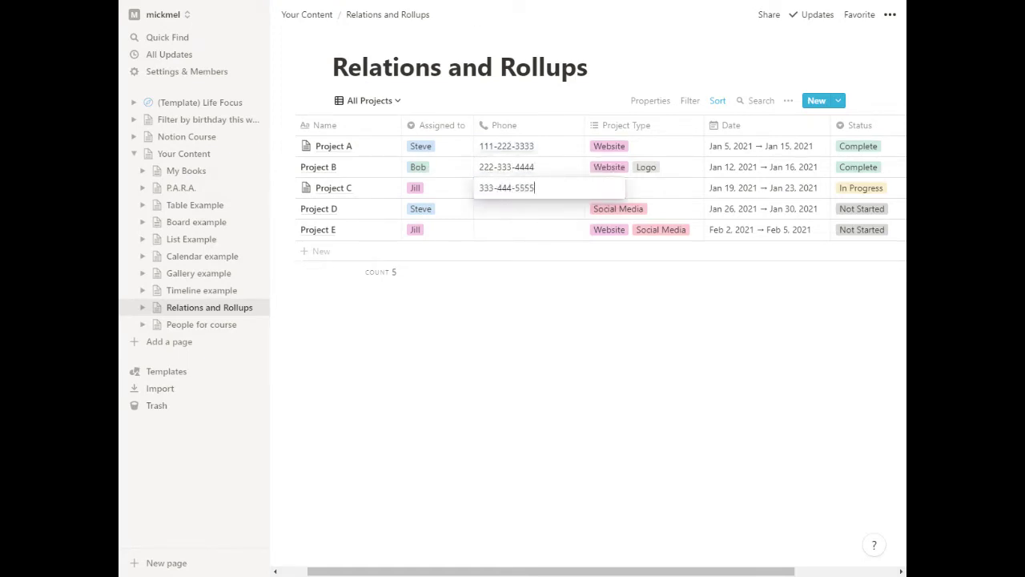
text(-444-5555)
key(Return)
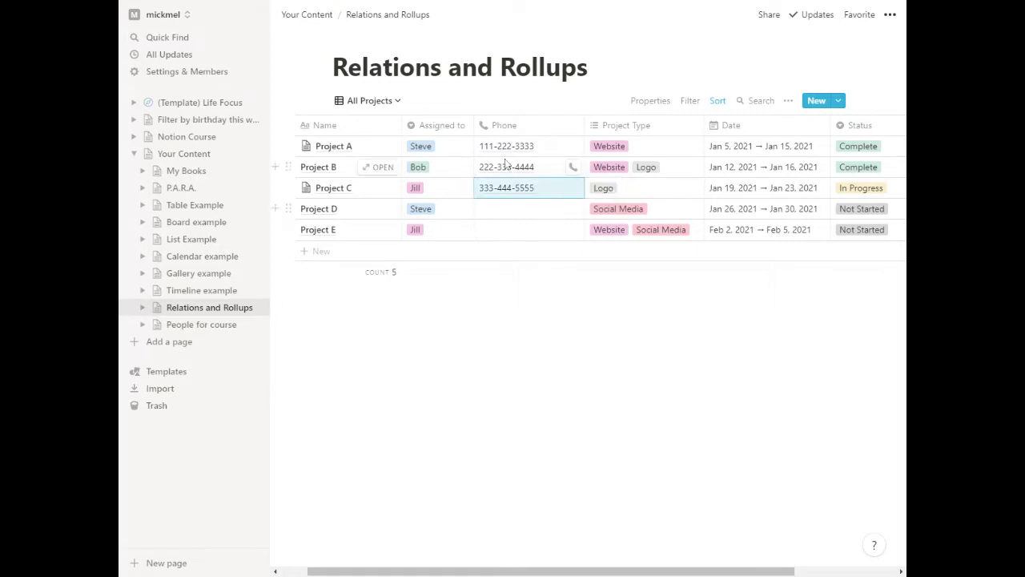
click(493, 210)
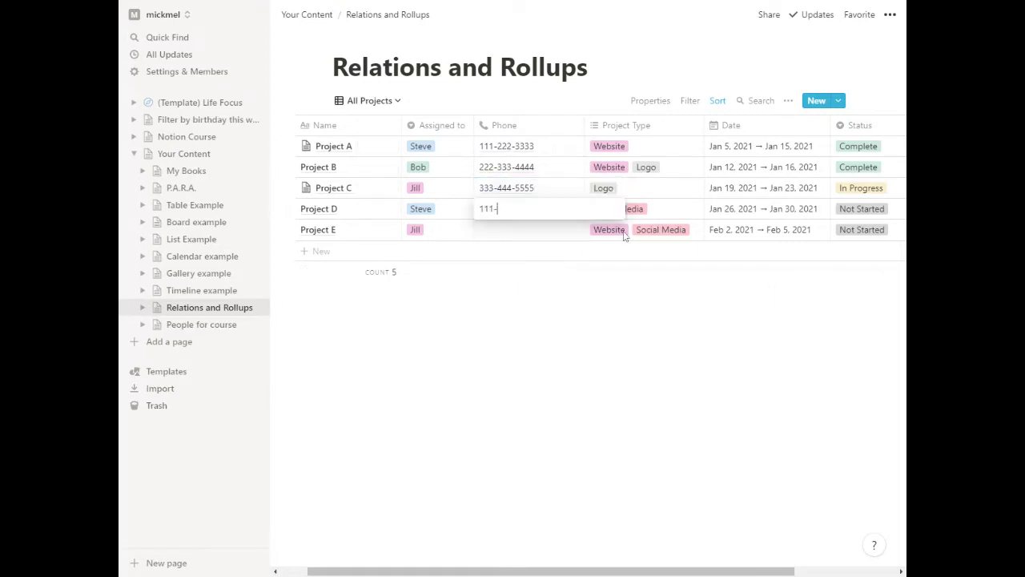
text(111-222-3333)
key(Return)
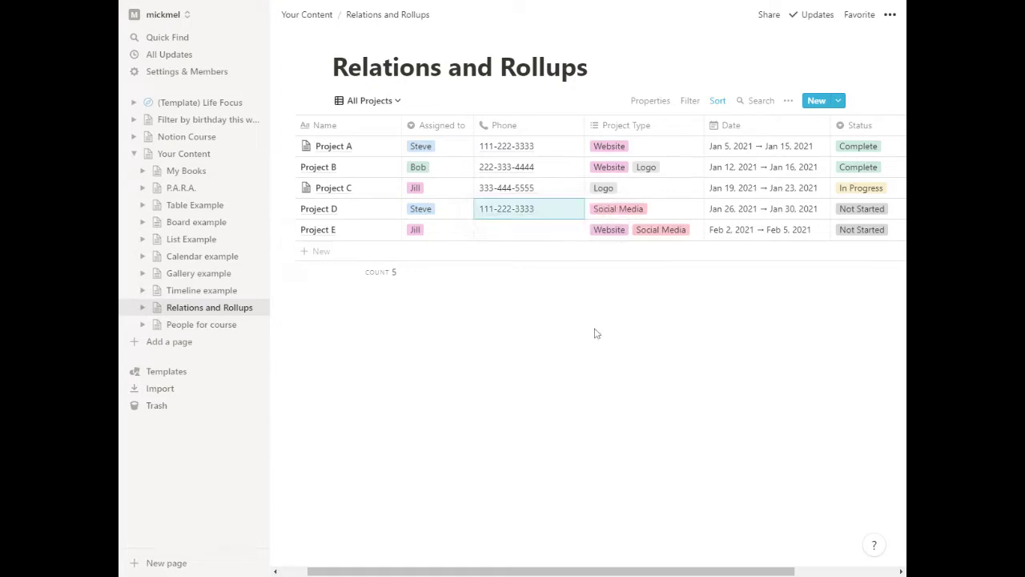
- Open the Project A page, change the last digit of its phone number, and return to the table
click(383, 147)
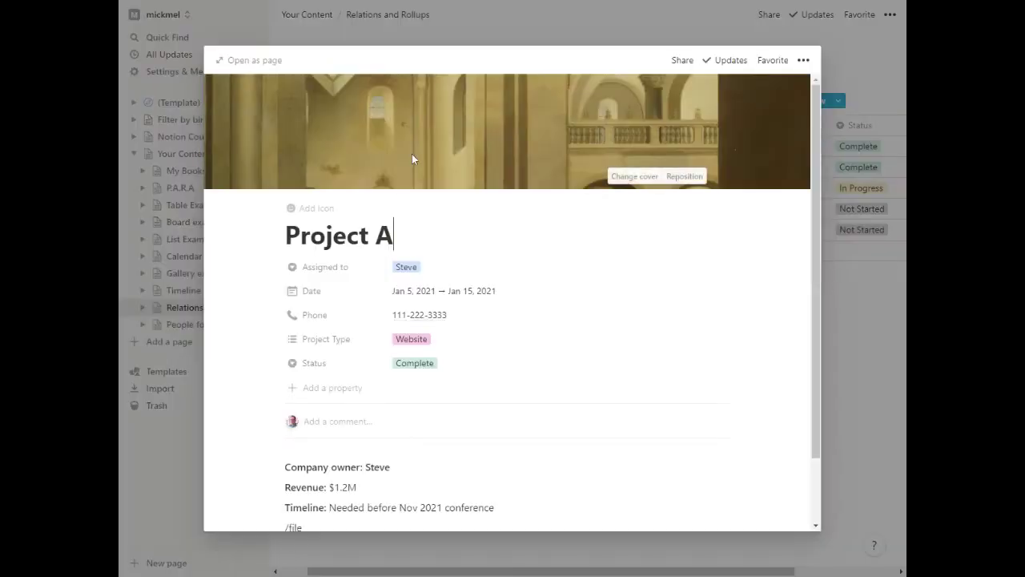
click(474, 324)
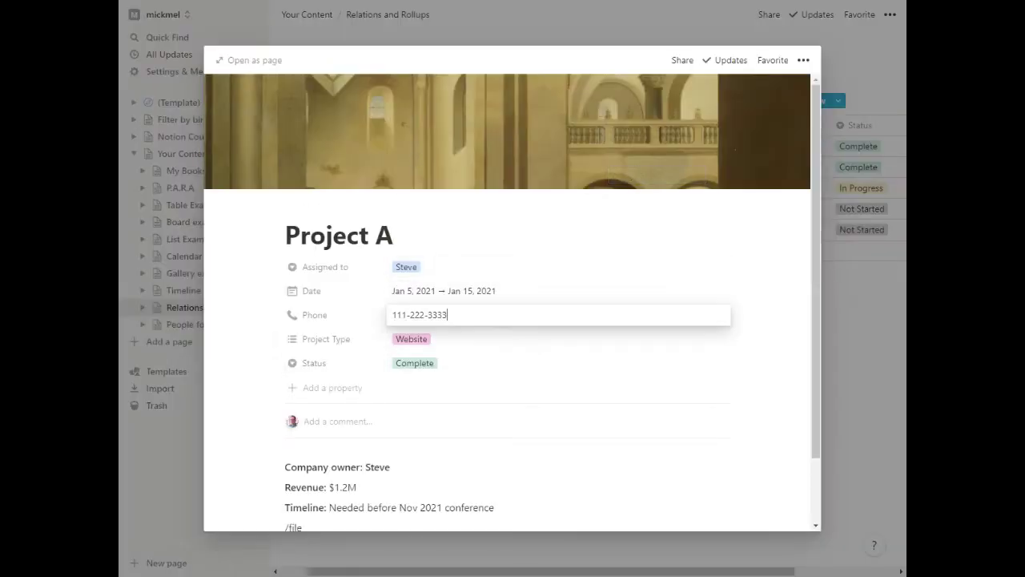
key(Escape)
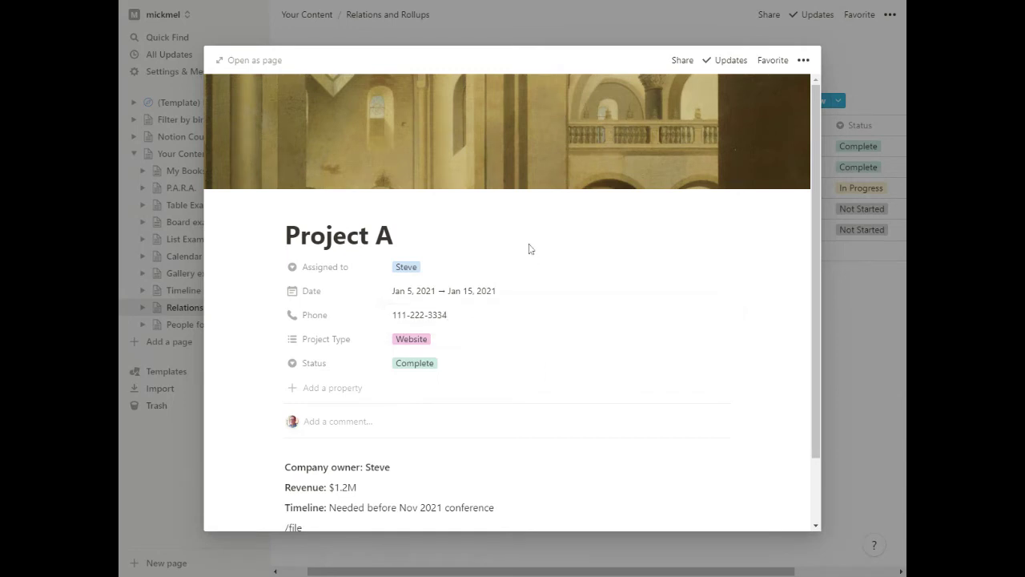
click(871, 390)
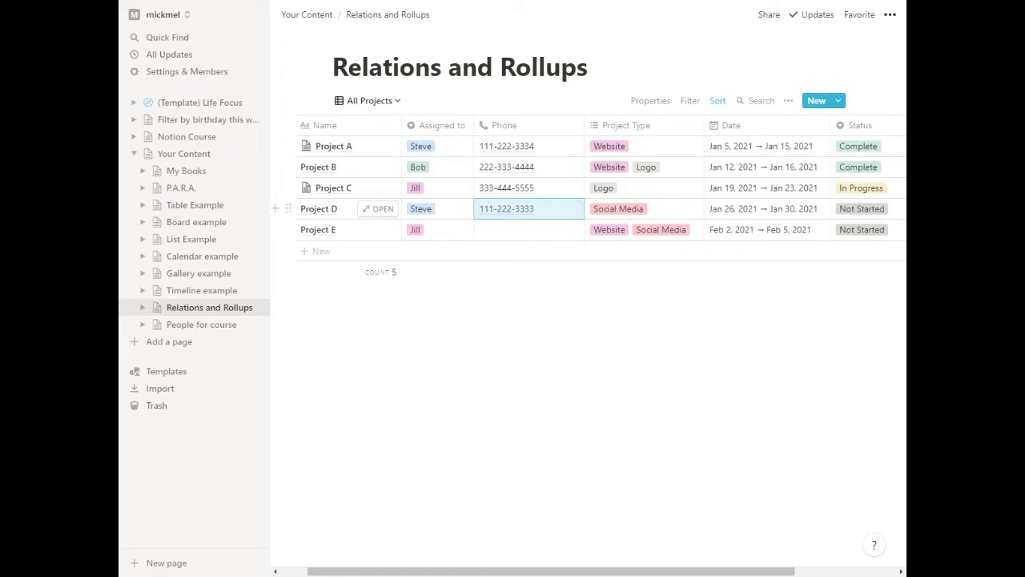
- Examine the Name, Phone and Email properties in the People for course database
click(196, 327)
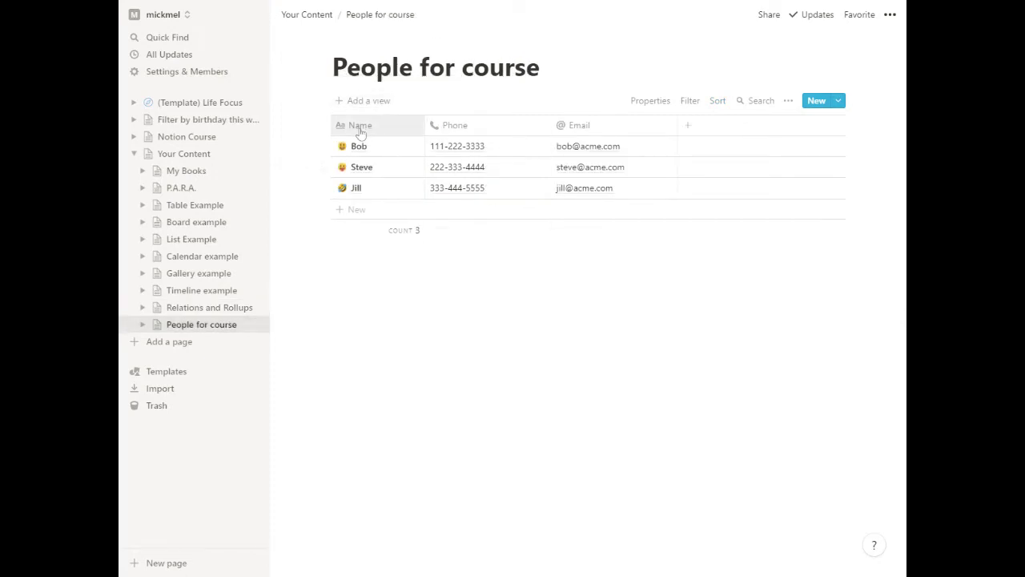
click(469, 127)
click(591, 127)
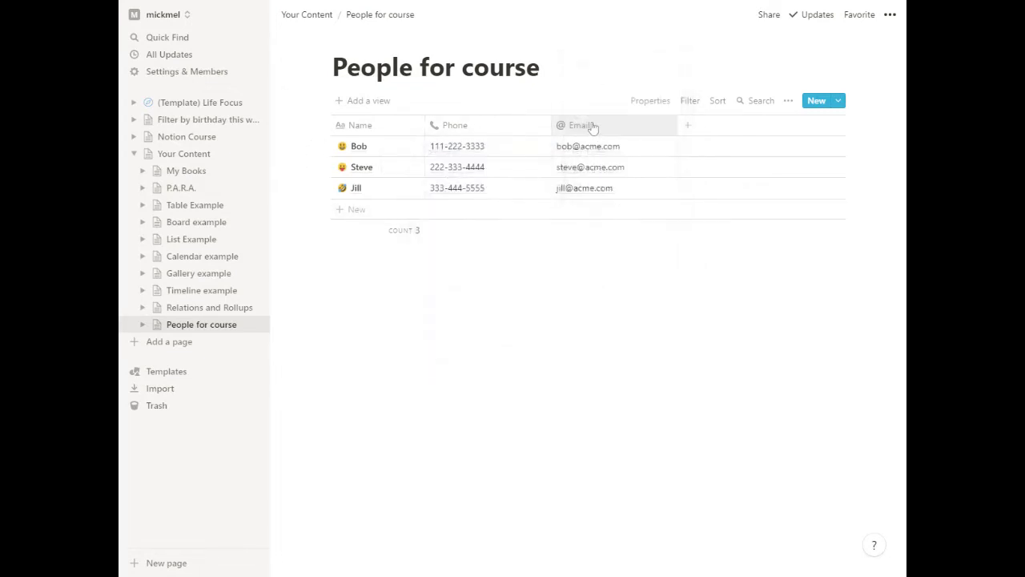
click(599, 128)
click(583, 99)
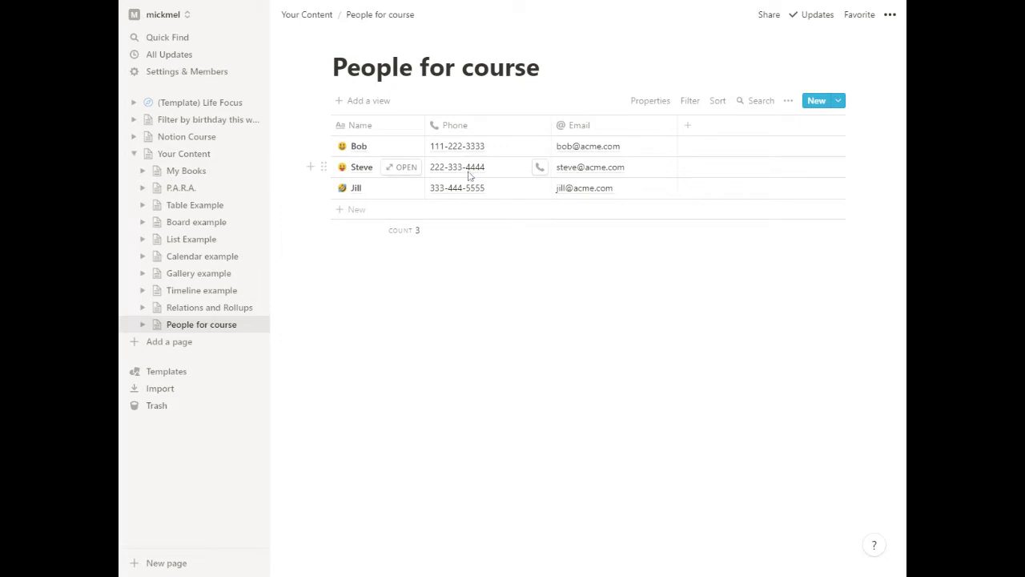
- Return to the Relations and Rollups page and delete the Phone column from the projects table
click(192, 309)
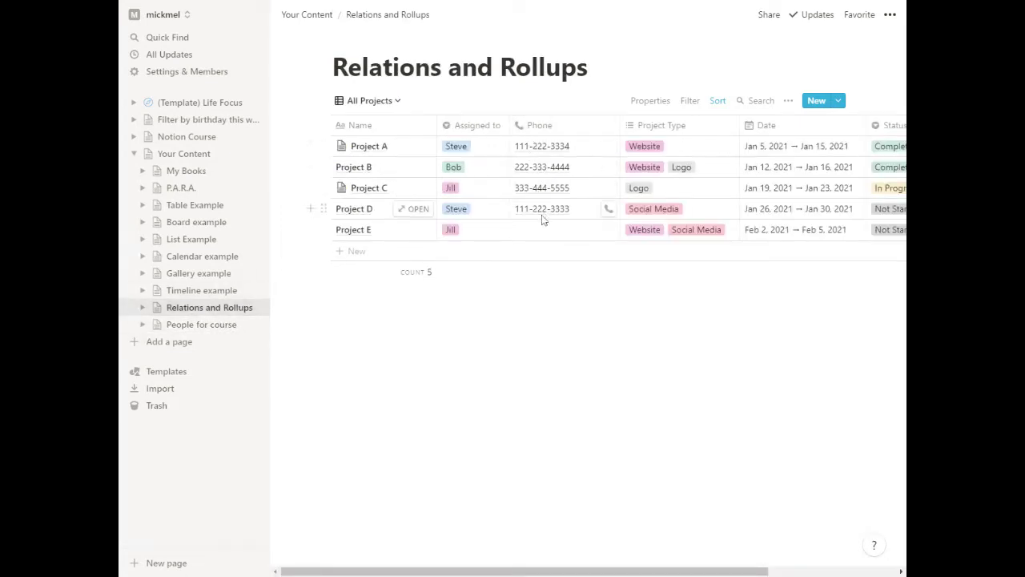
click(566, 130)
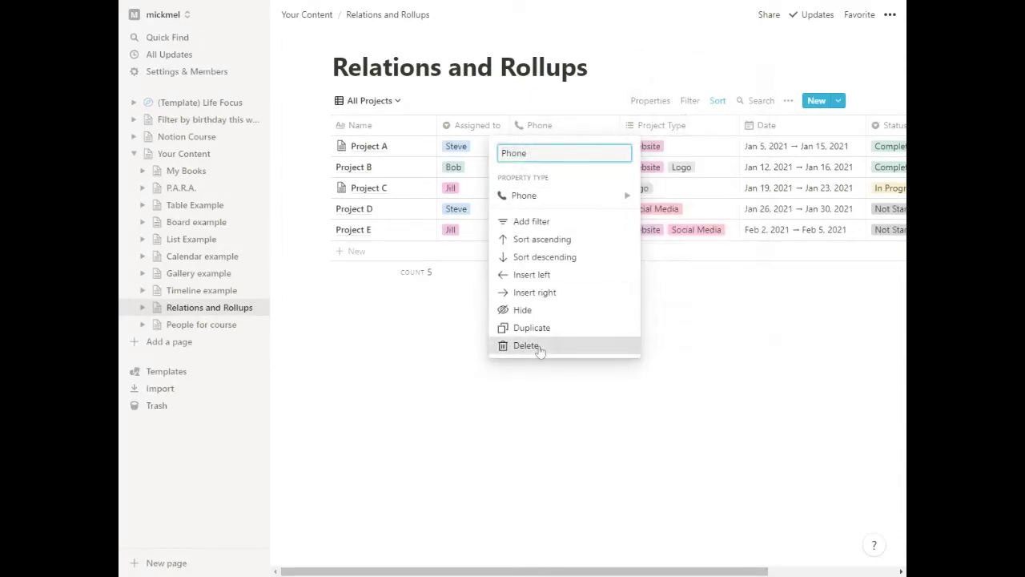
click(540, 347)
click(524, 303)
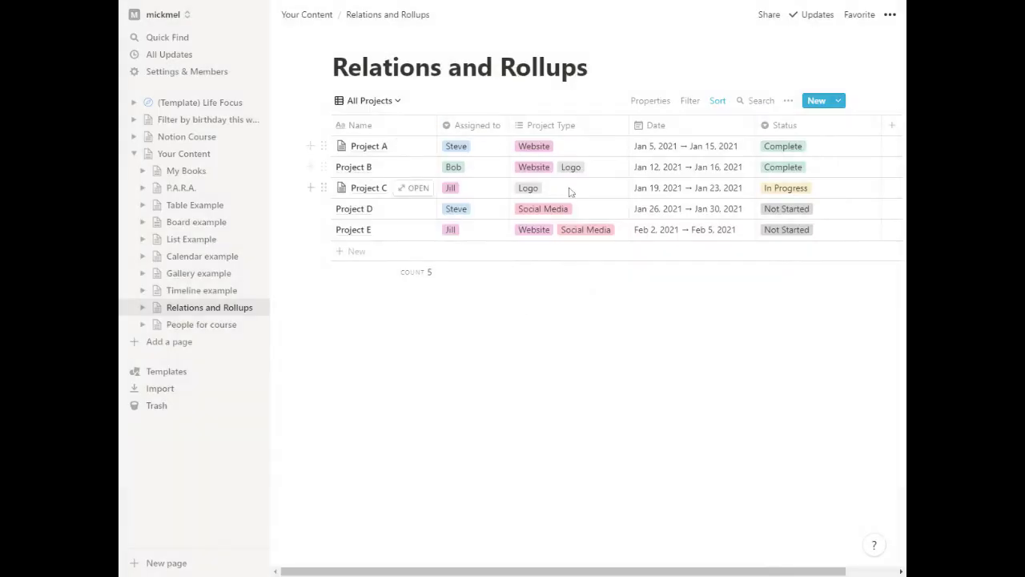
- Collapse the sidebar and add a Relation column to the projects table linked to the People for course database
click(251, 14)
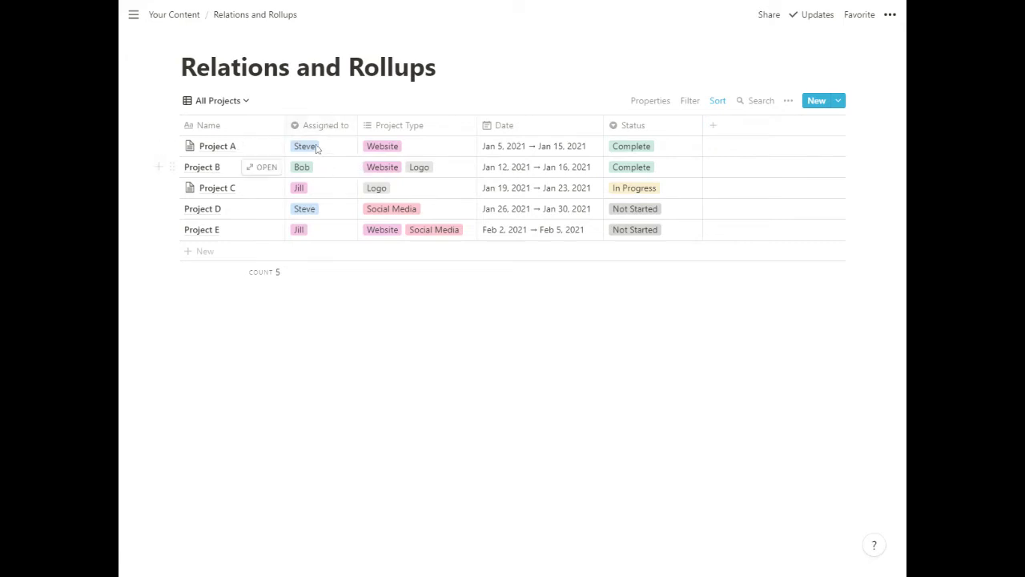
click(721, 132)
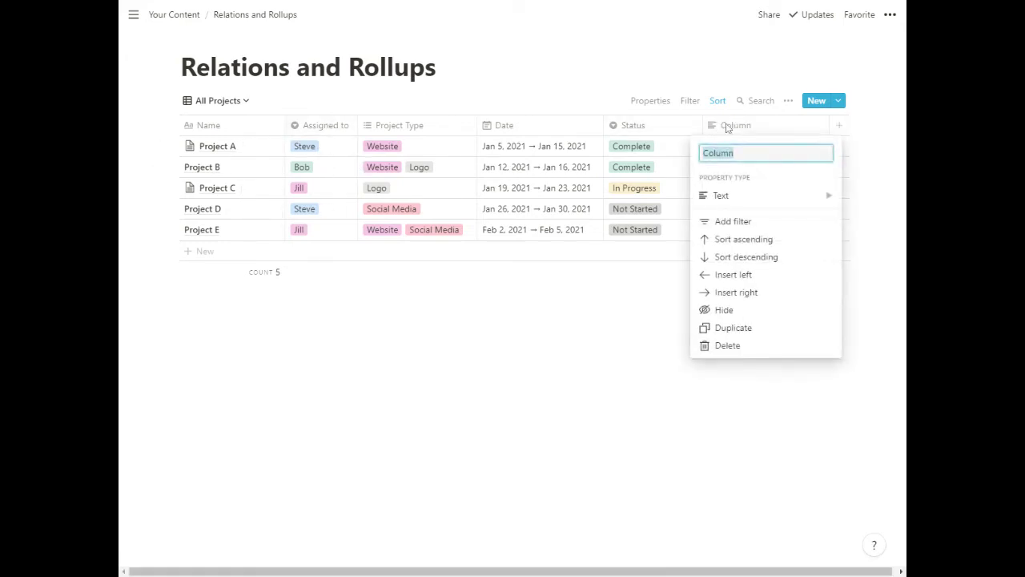
click(723, 195)
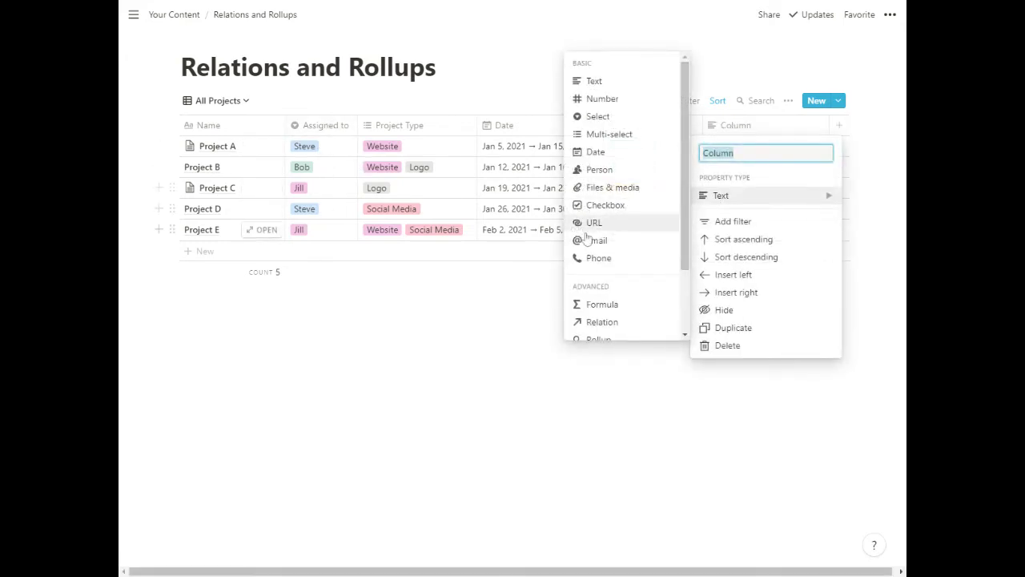
click(608, 328)
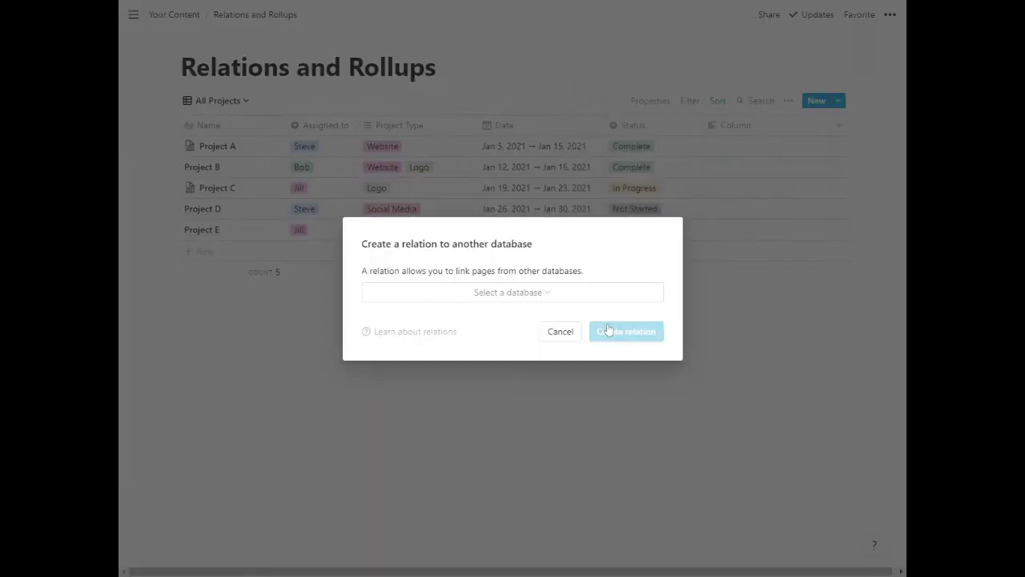
click(504, 293)
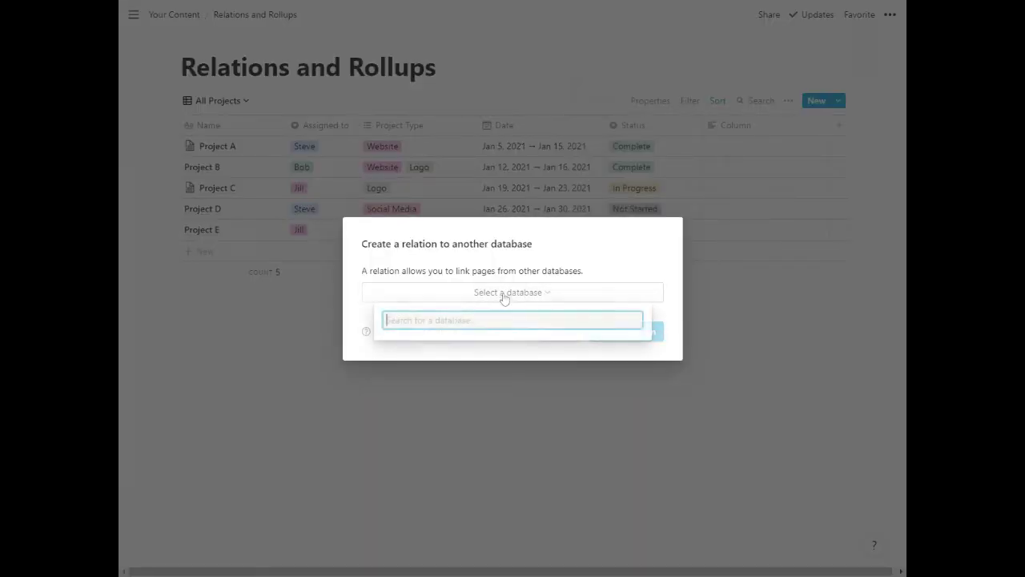
text(people for)
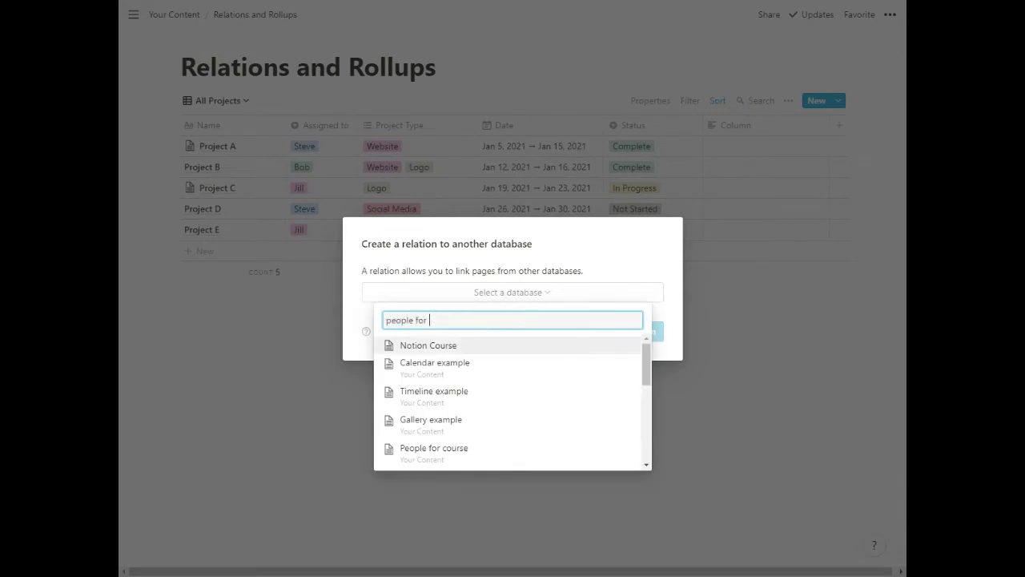
text( cour)
click(469, 356)
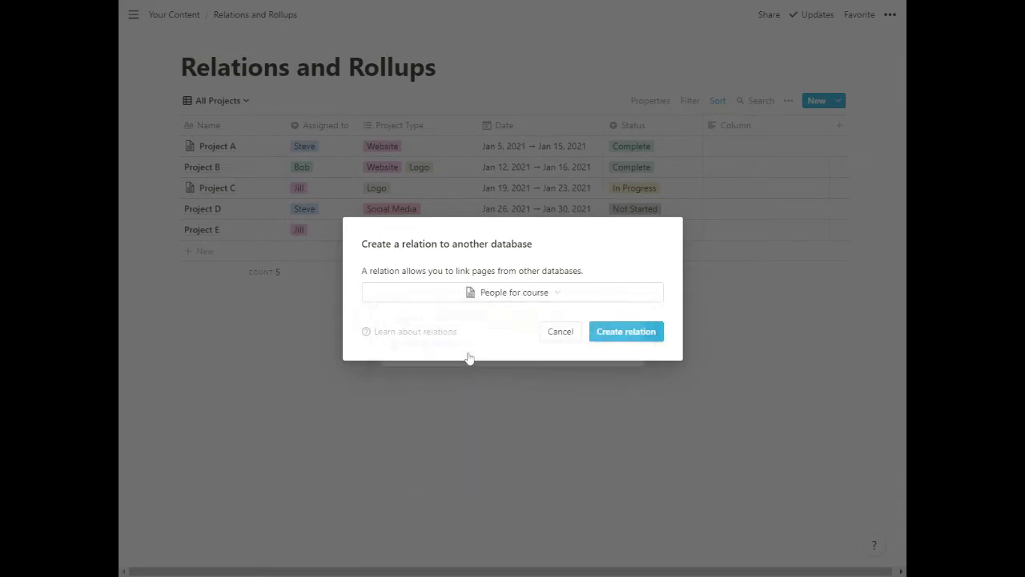
click(643, 332)
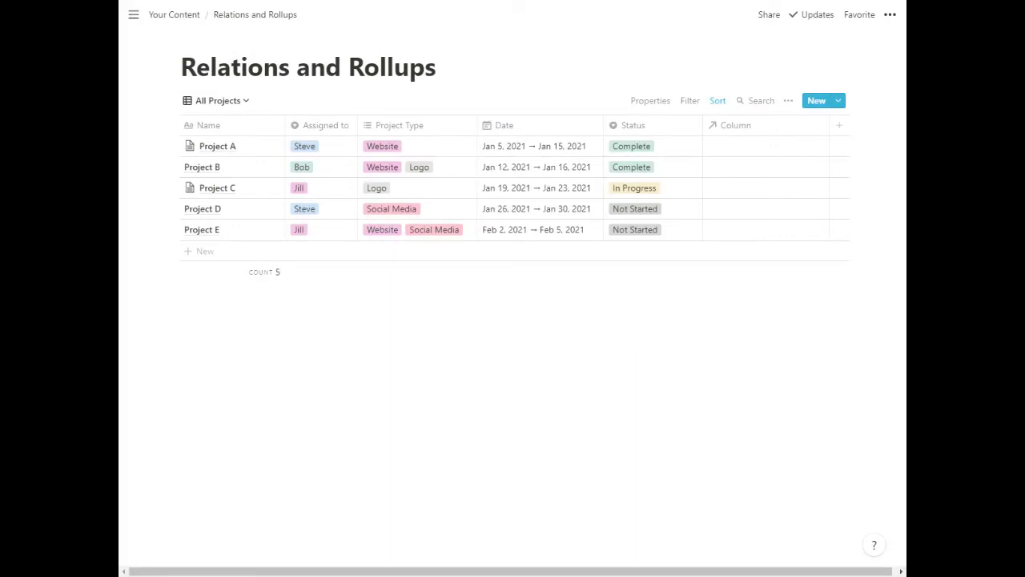
- Rename the new relation column as Assigned and place it between Assigned to and Project Type
click(751, 125)
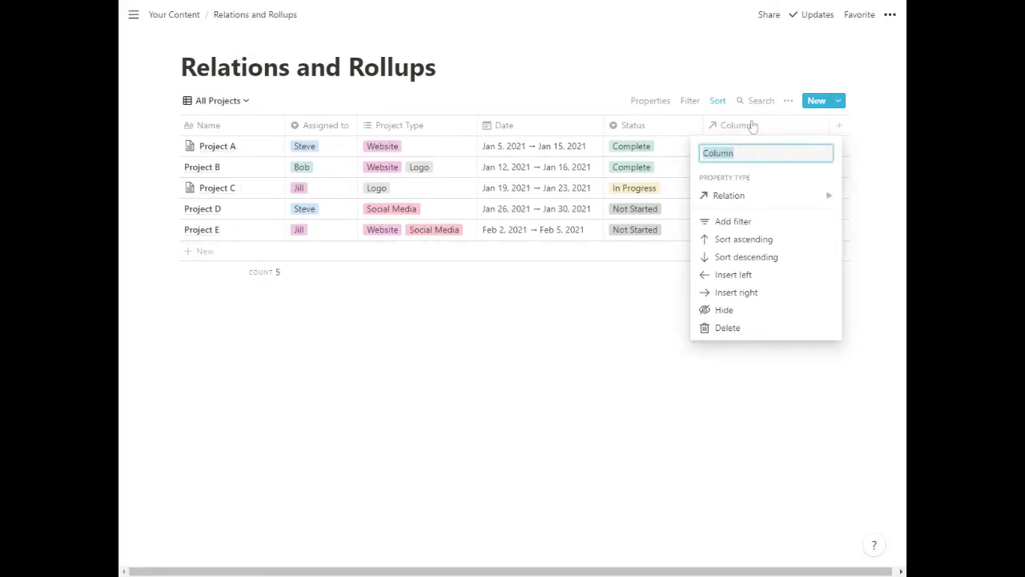
text(Assigned to)
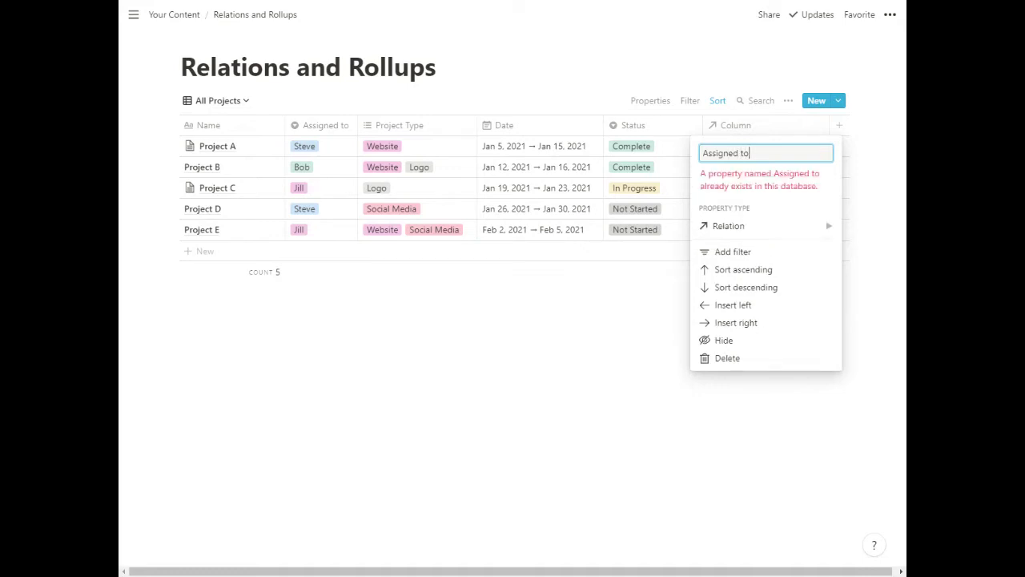
key(BackSpace)
key(BackSpace)
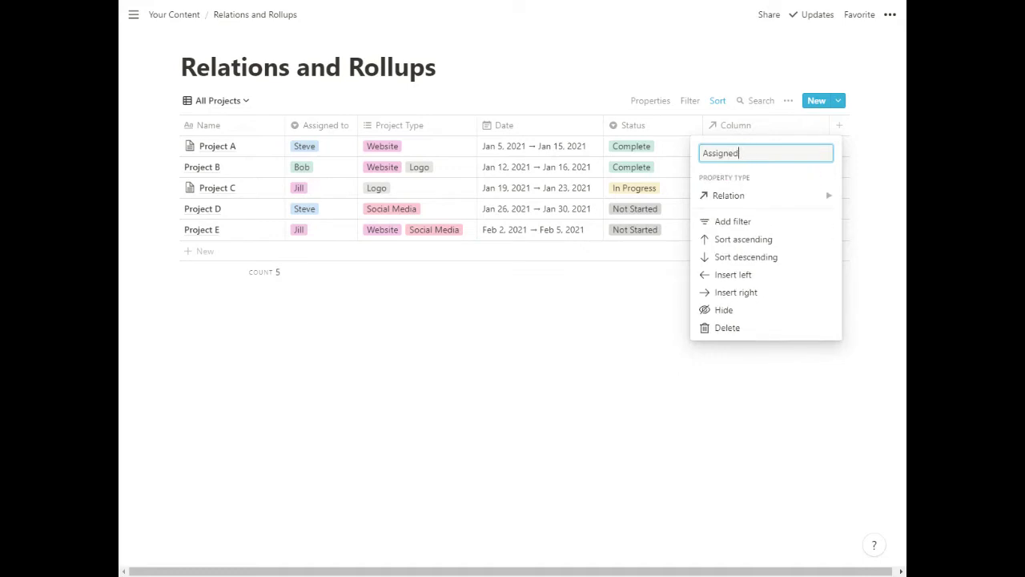
click(579, 364)
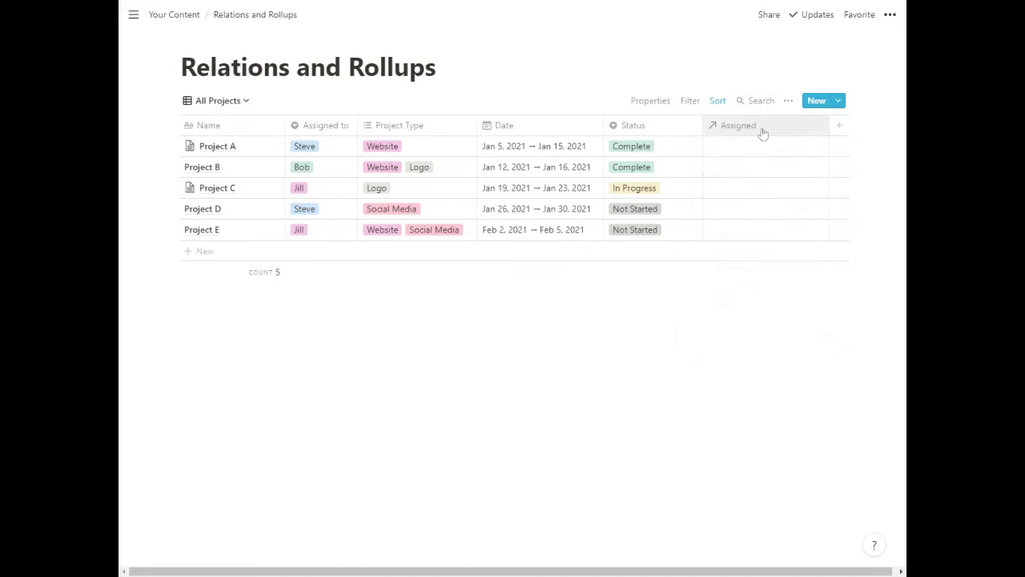
drag(762, 131, 461, 126)
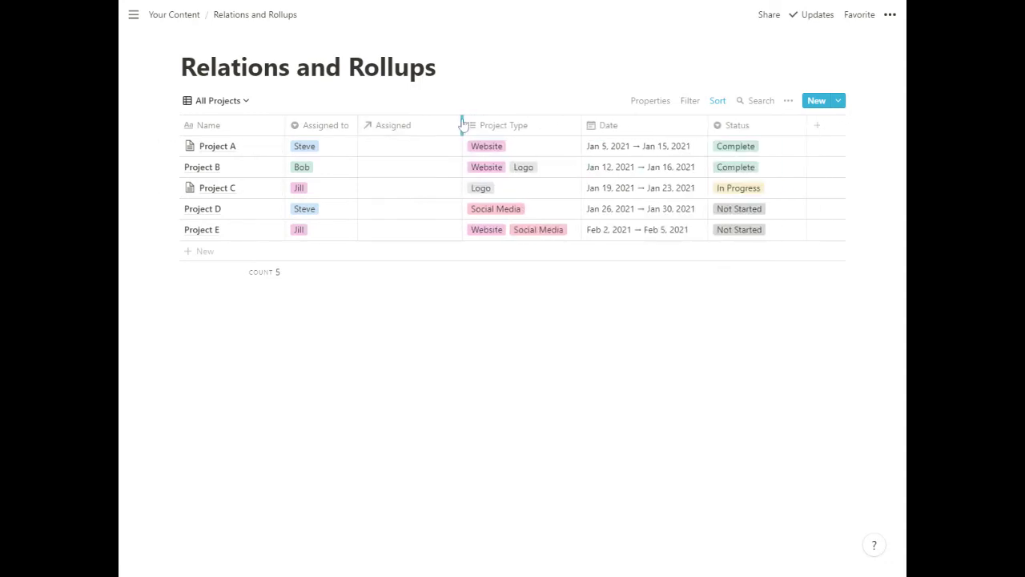
- Link Projects A, B and C in the Assigned column to the same people as listed under Assigned to
click(396, 151)
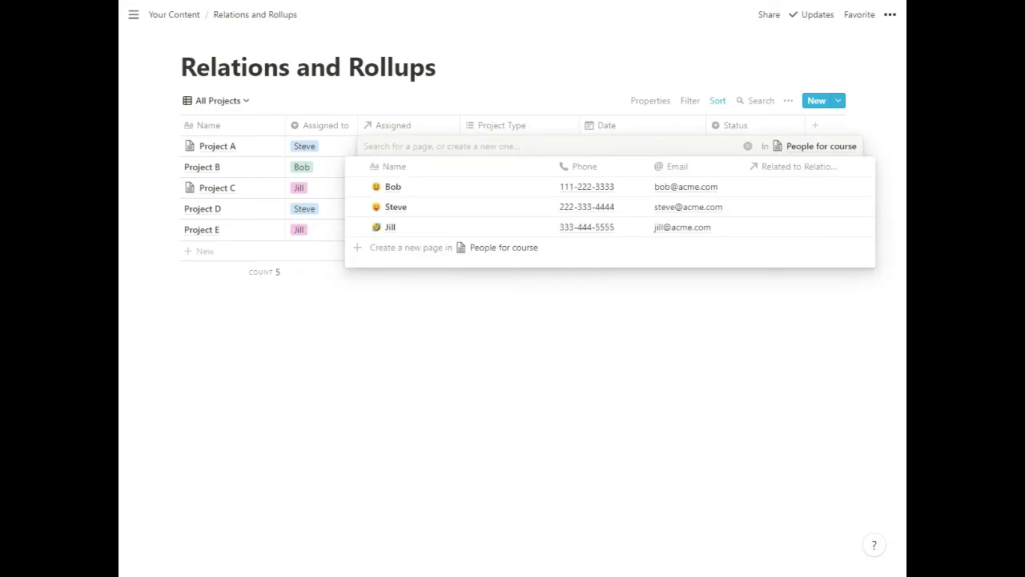
click(423, 206)
key(Escape)
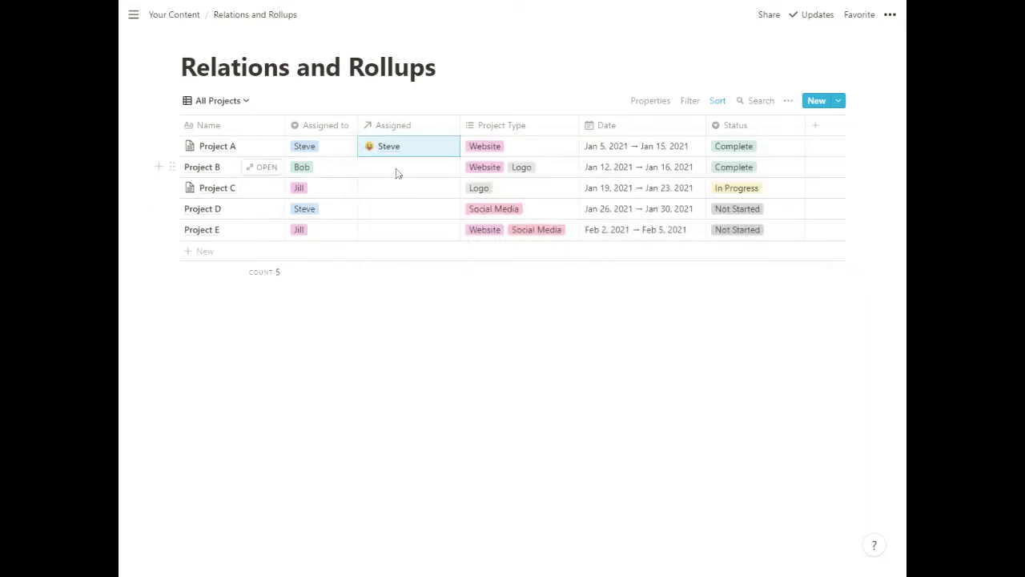
click(395, 173)
click(418, 210)
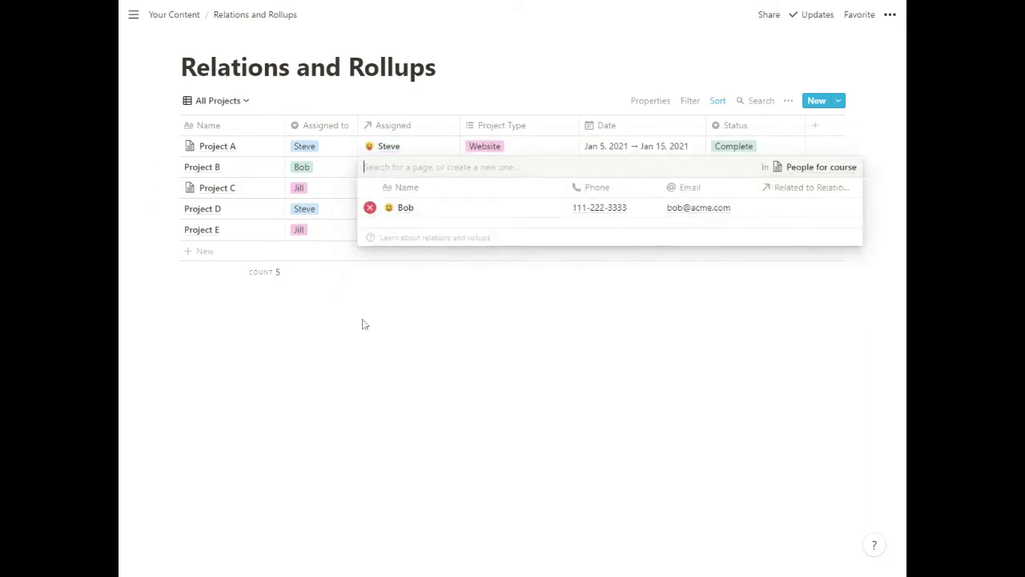
key(Escape)
click(405, 191)
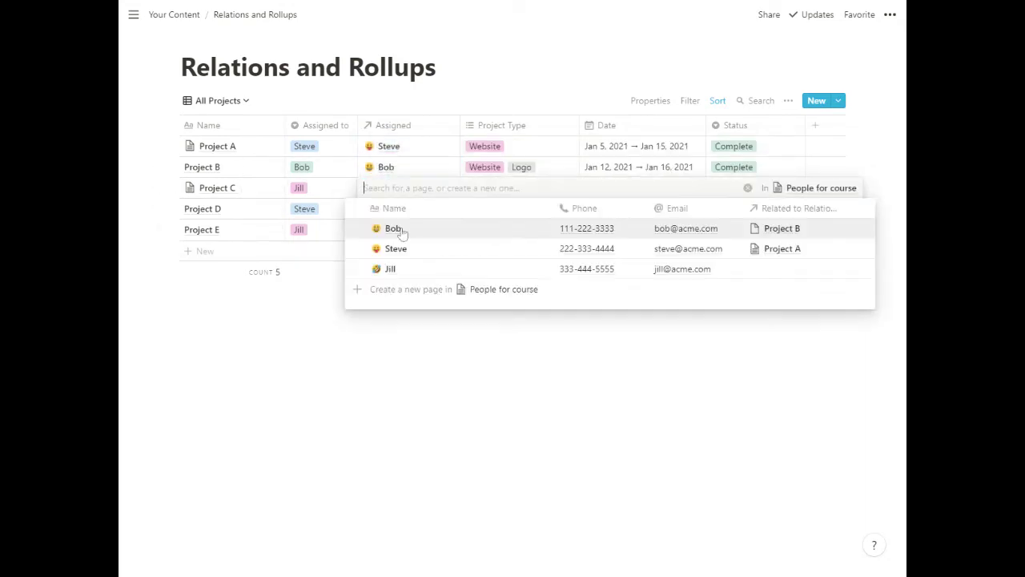
click(407, 269)
key(Escape)
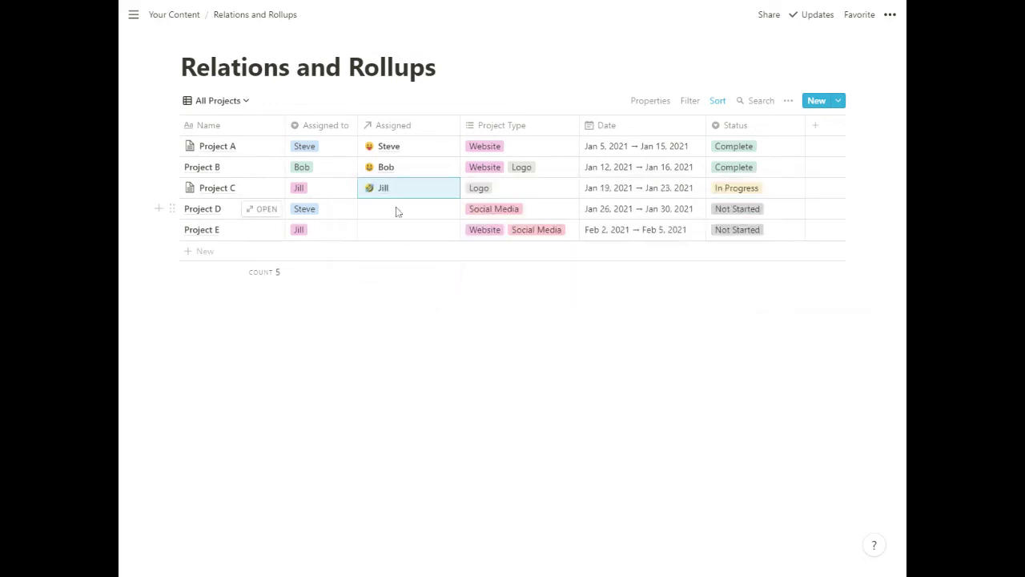
- In the Assigned column, link Project D to Project A's assignee and Project E to Project B's assignee
click(396, 212)
click(405, 270)
key(Escape)
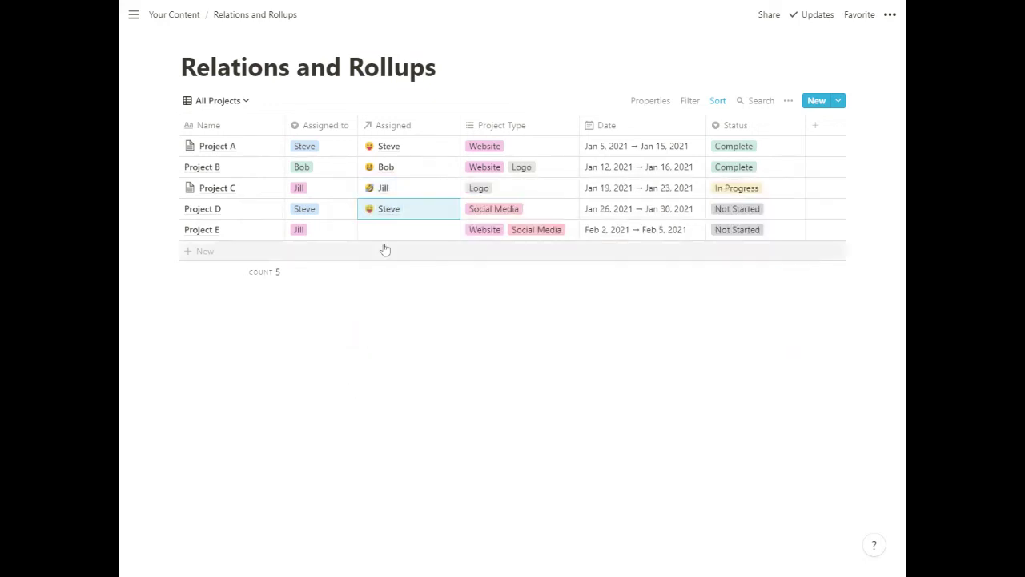
click(398, 235)
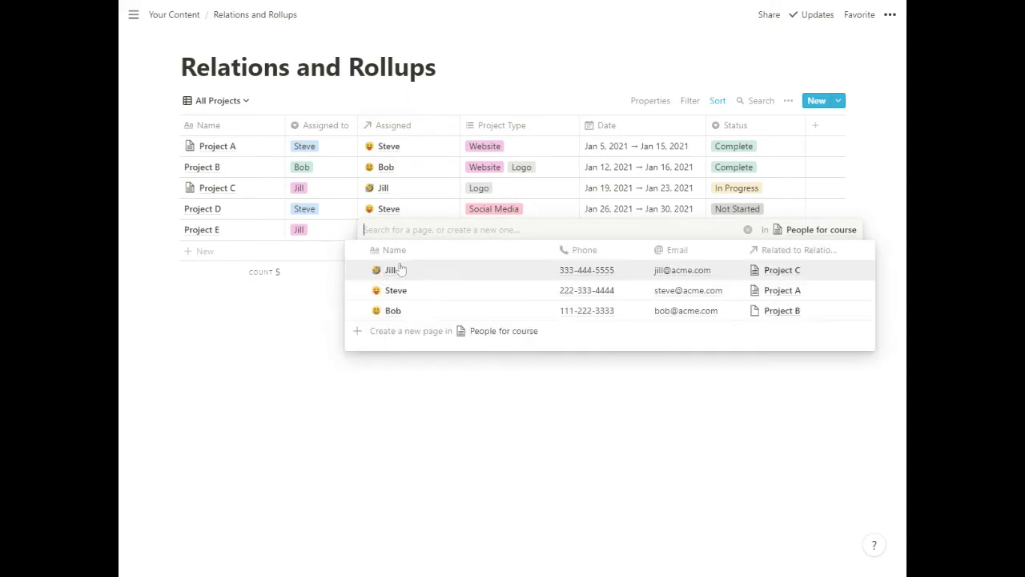
click(427, 310)
key(Escape)
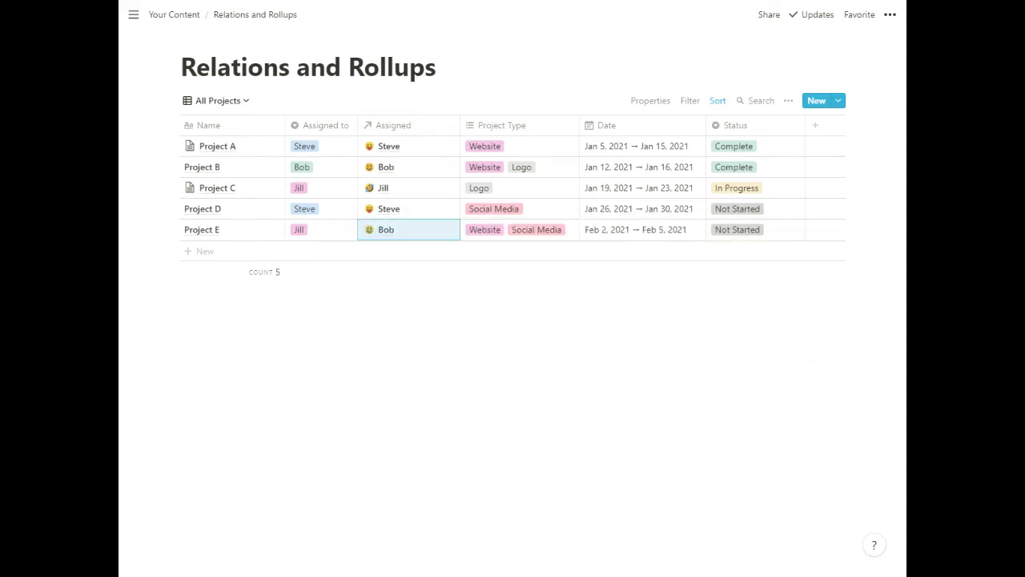
- Delete the old Assigned to select column from the projects table and confirm its removal
click(323, 128)
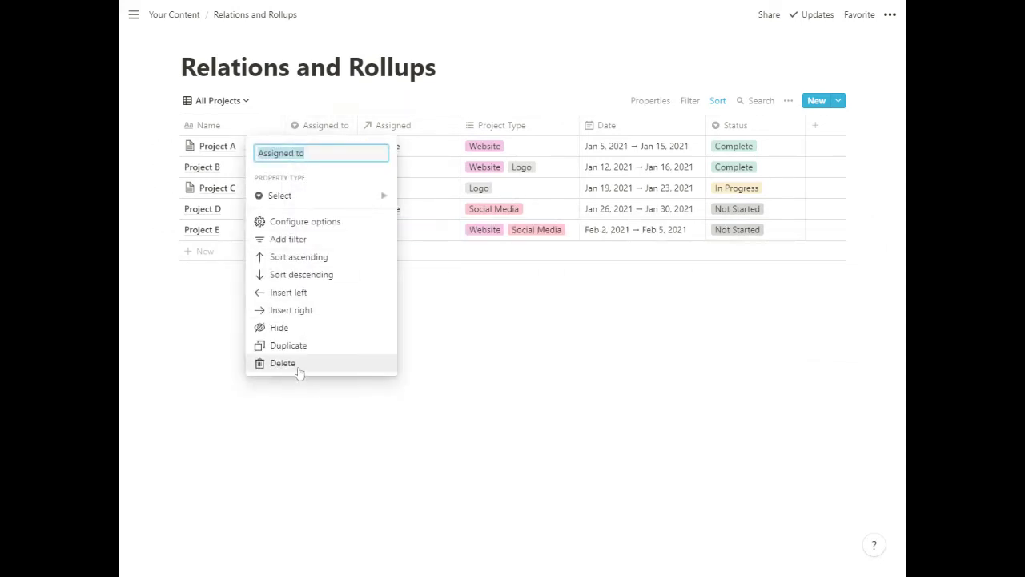
click(298, 365)
click(560, 303)
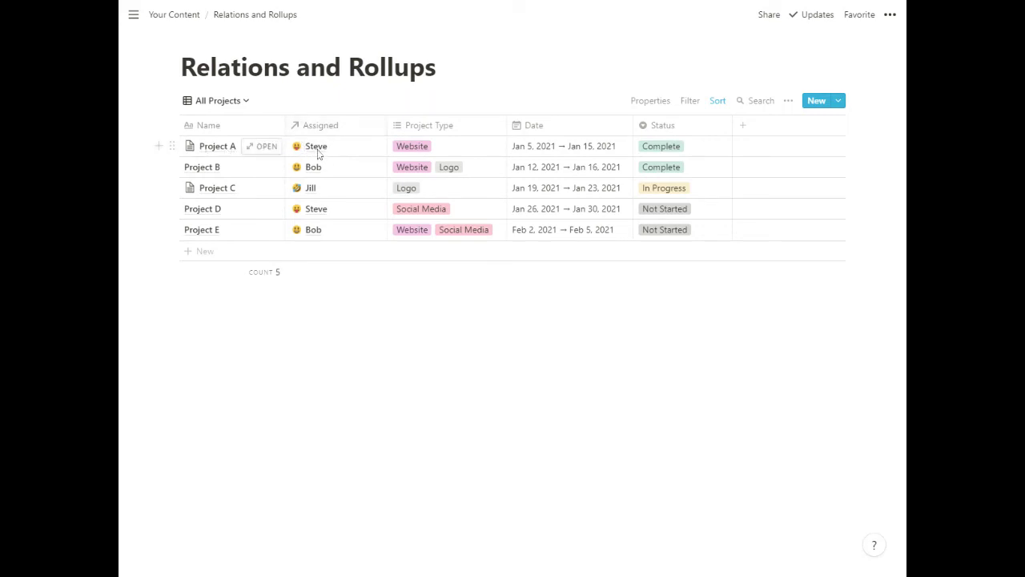
- Open the People for course database and hide its Related to Relations and Rollups (Column) property
click(133, 16)
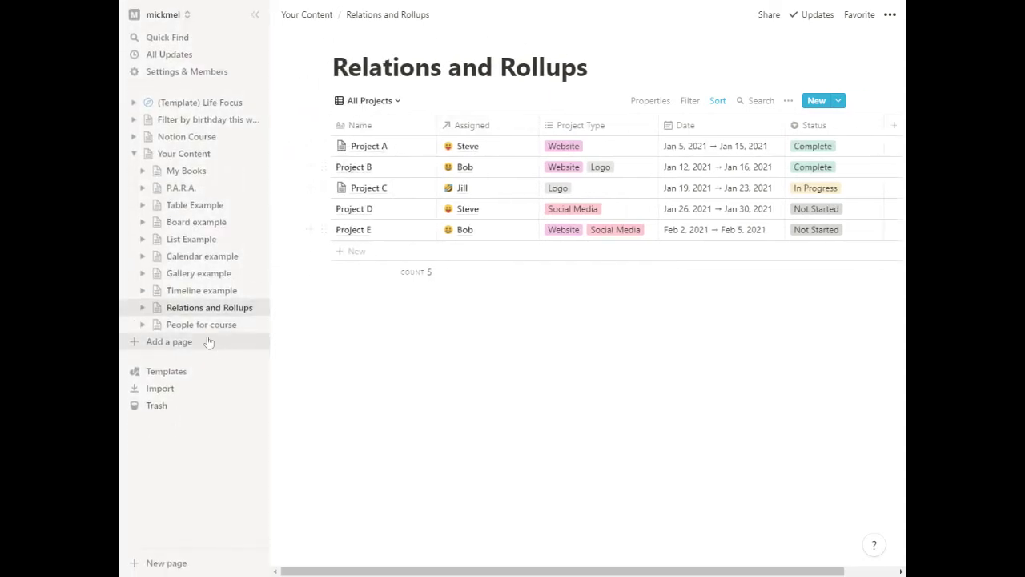
click(200, 323)
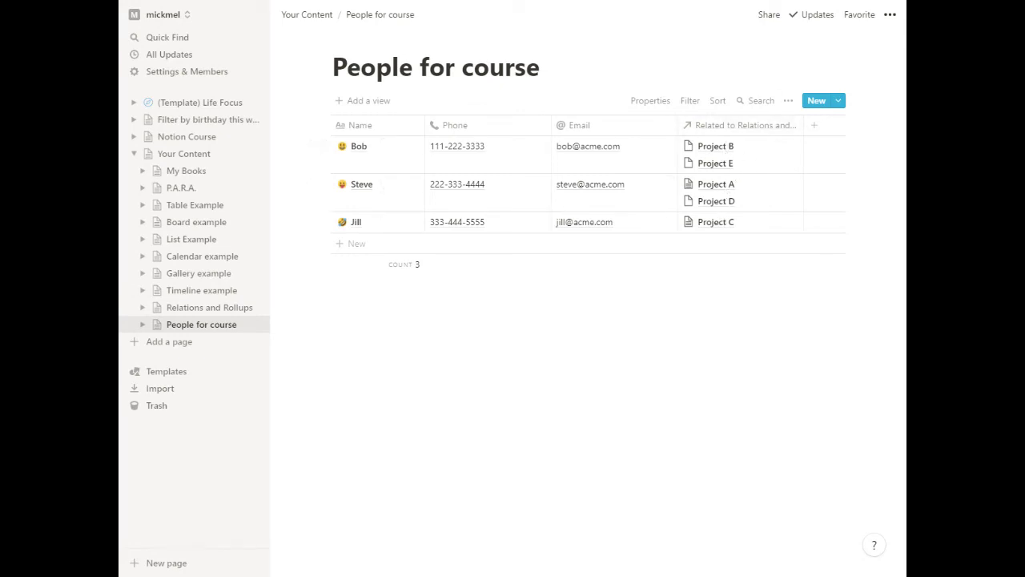
click(651, 102)
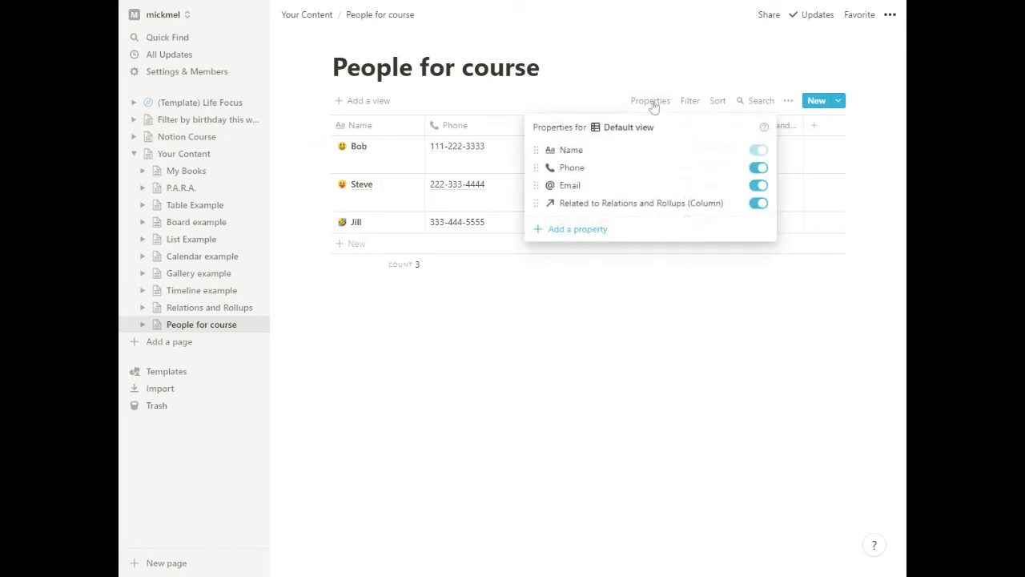
click(758, 205)
click(759, 205)
click(758, 205)
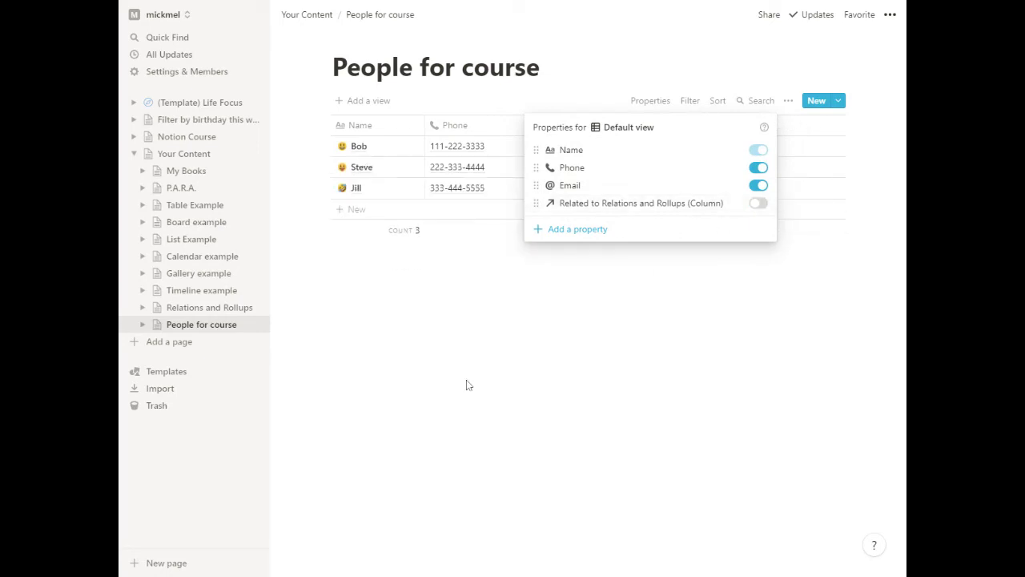
click(467, 382)
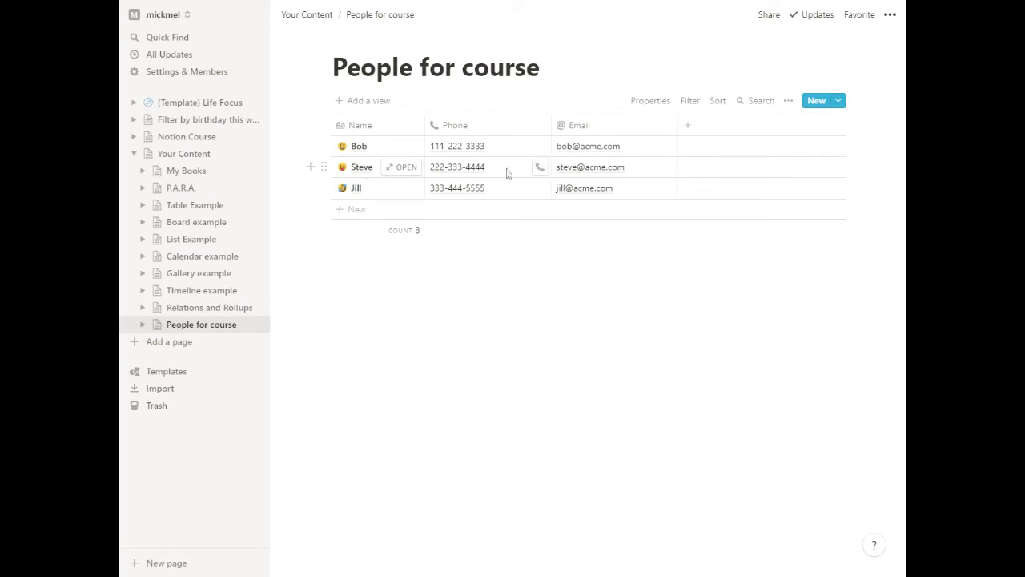
- Return to the Relations and Rollups page with the sidebar collapsed and add a Rollup column to the projects table
click(216, 308)
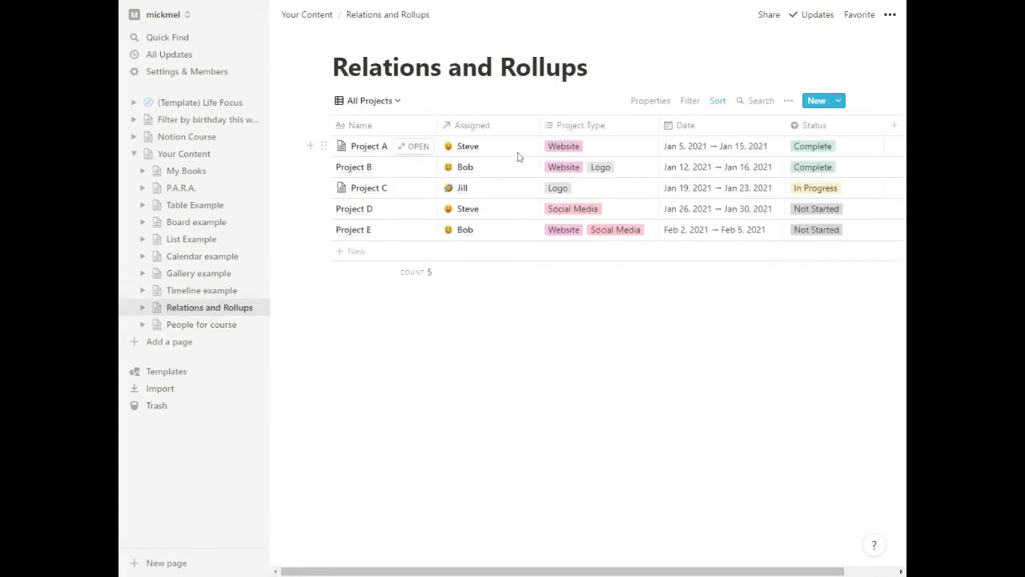
click(254, 14)
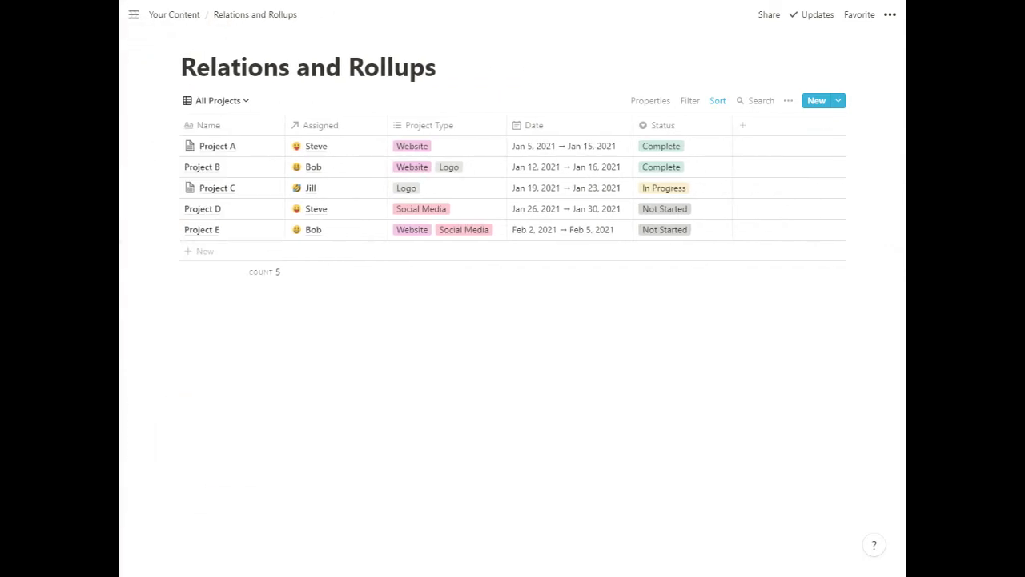
click(742, 128)
mouse_move(781, 204)
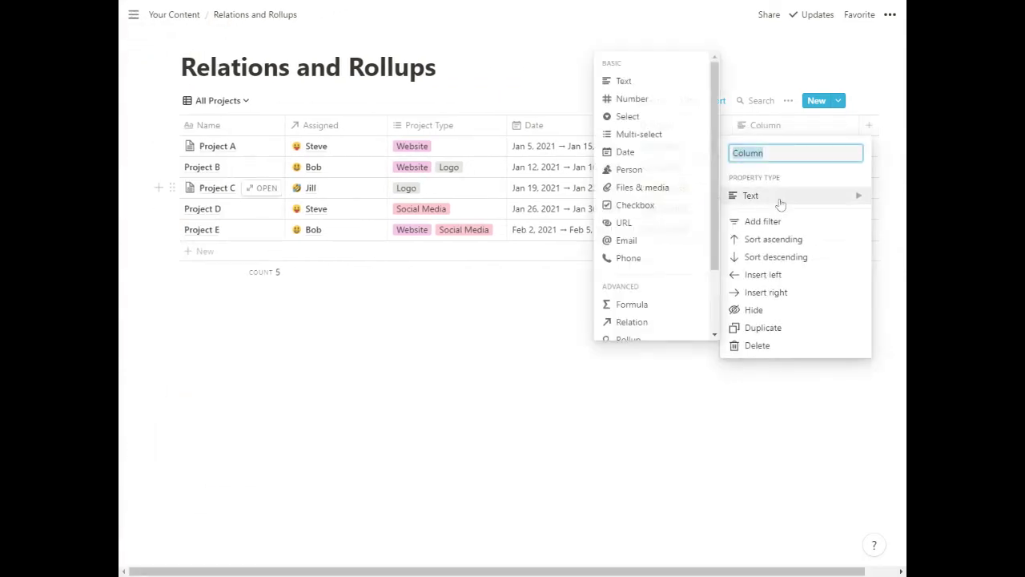
scroll(647, 264, down, 2)
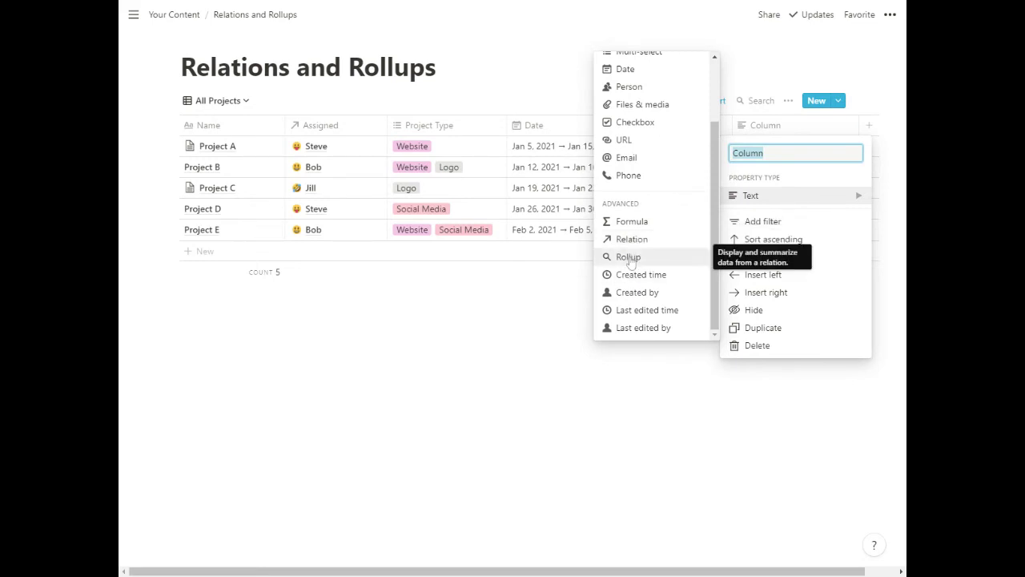
click(629, 257)
- Rename the new rollup column as Phone and place it between Assigned and Project Type
click(767, 126)
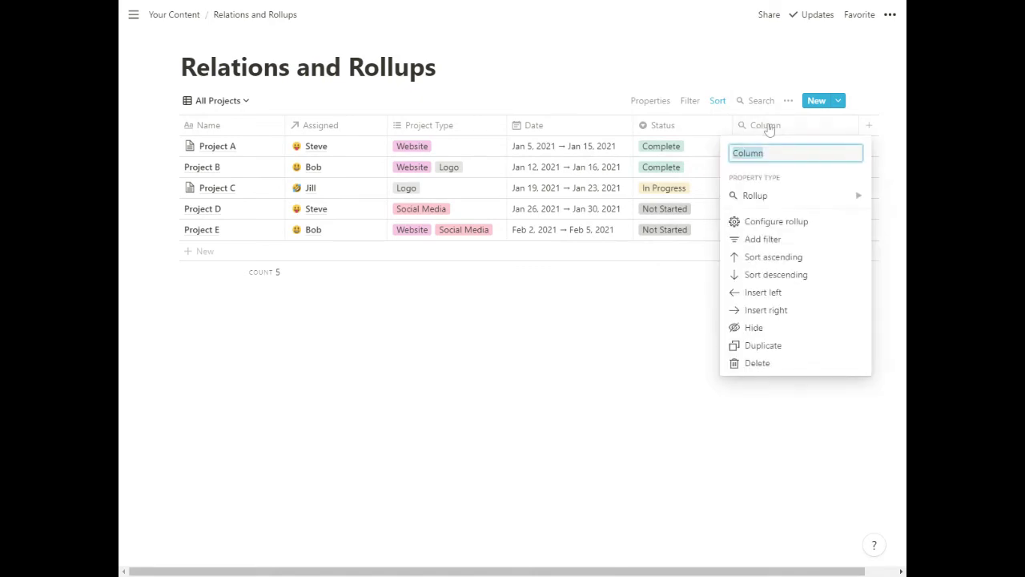
text(PH)
click(559, 405)
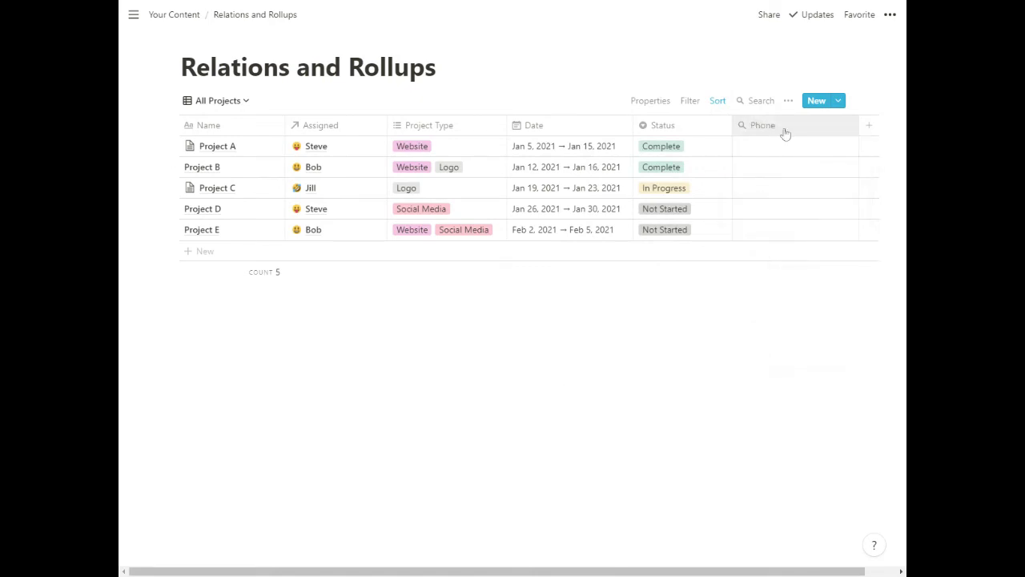
drag(785, 128, 451, 125)
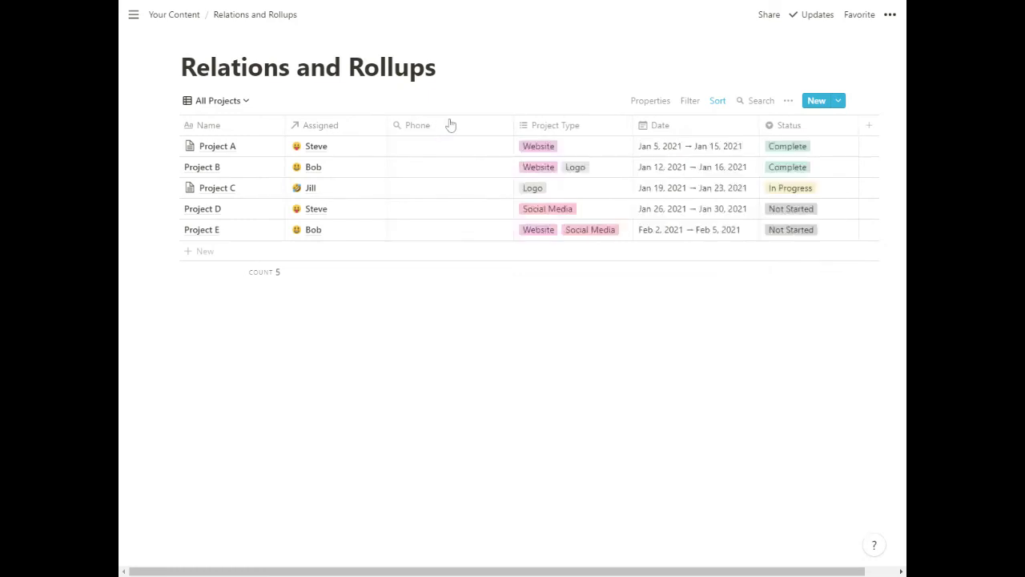
- Configure the Phone rollup to use the Assigned relation and display the Phone property, then check Project D's rollup settings
click(418, 152)
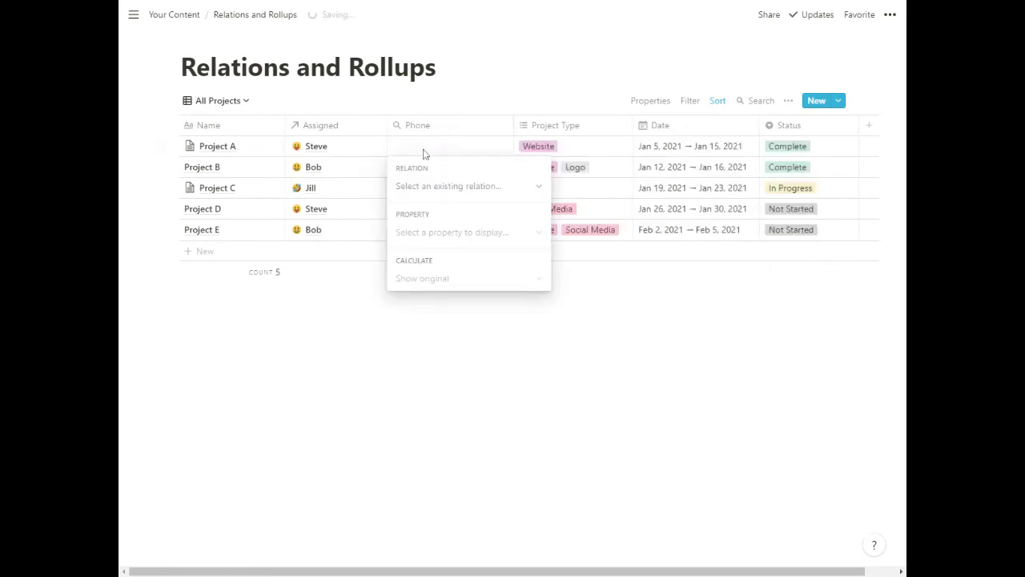
click(440, 191)
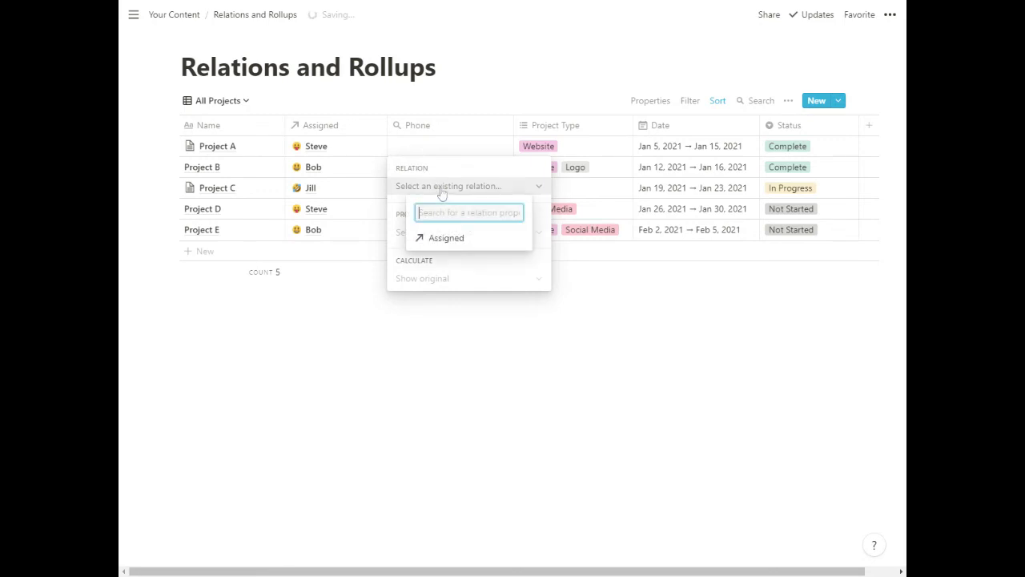
click(445, 240)
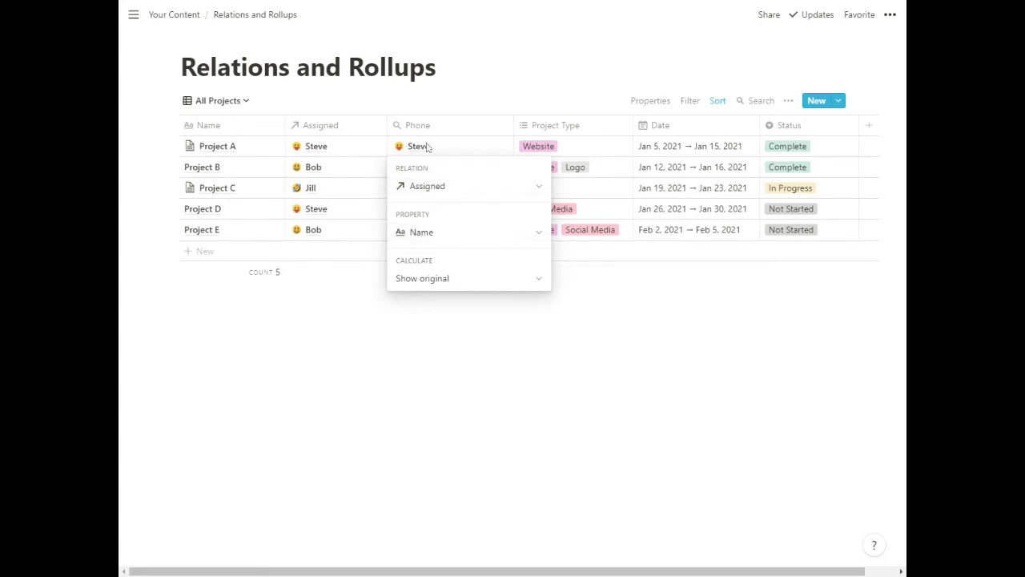
click(478, 84)
click(456, 154)
click(436, 233)
click(448, 319)
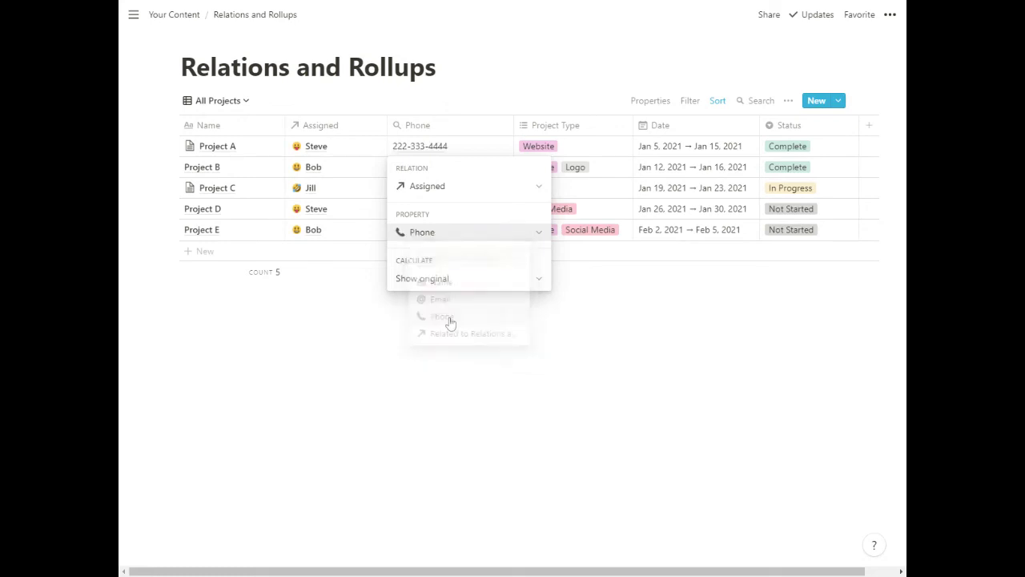
click(396, 396)
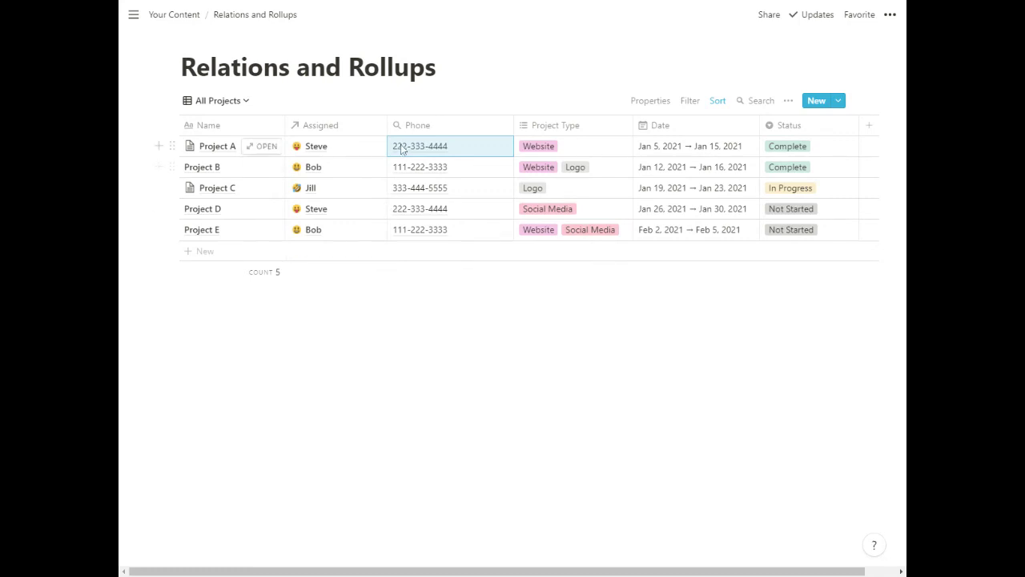
click(437, 210)
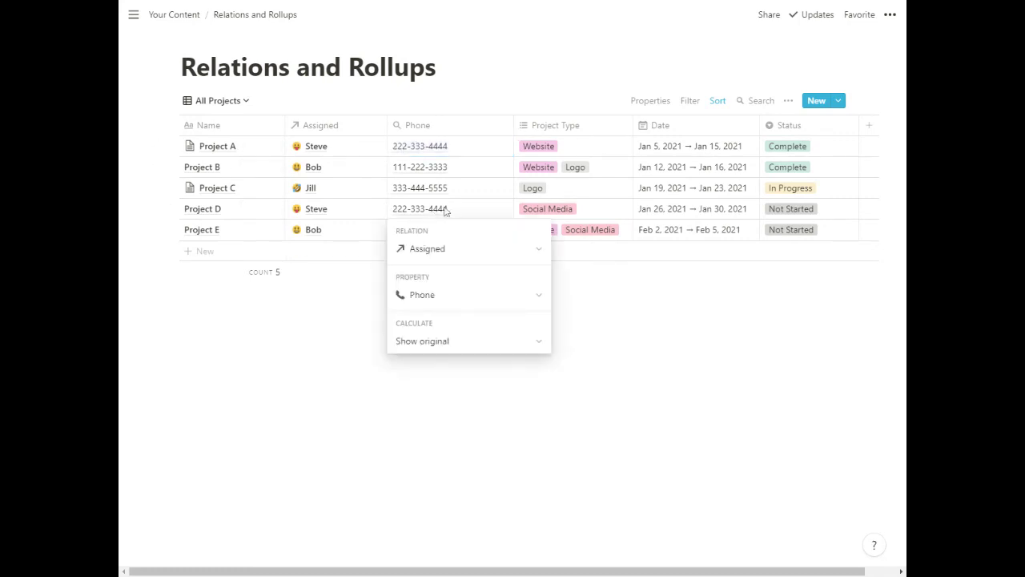
key(Escape)
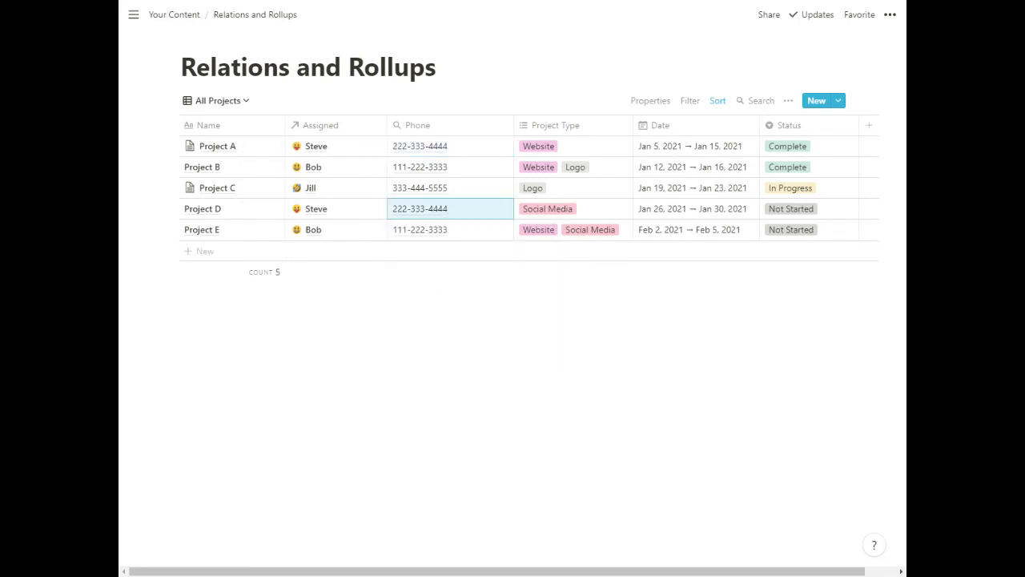
- Open the record of the person assigned to Project D and change the last two digits of their phone number
click(319, 212)
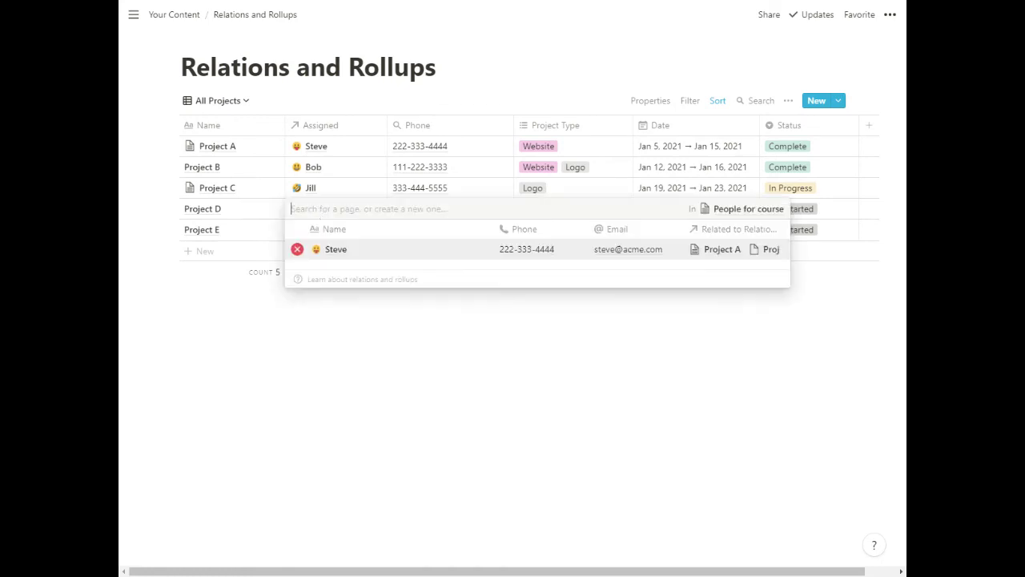
click(336, 252)
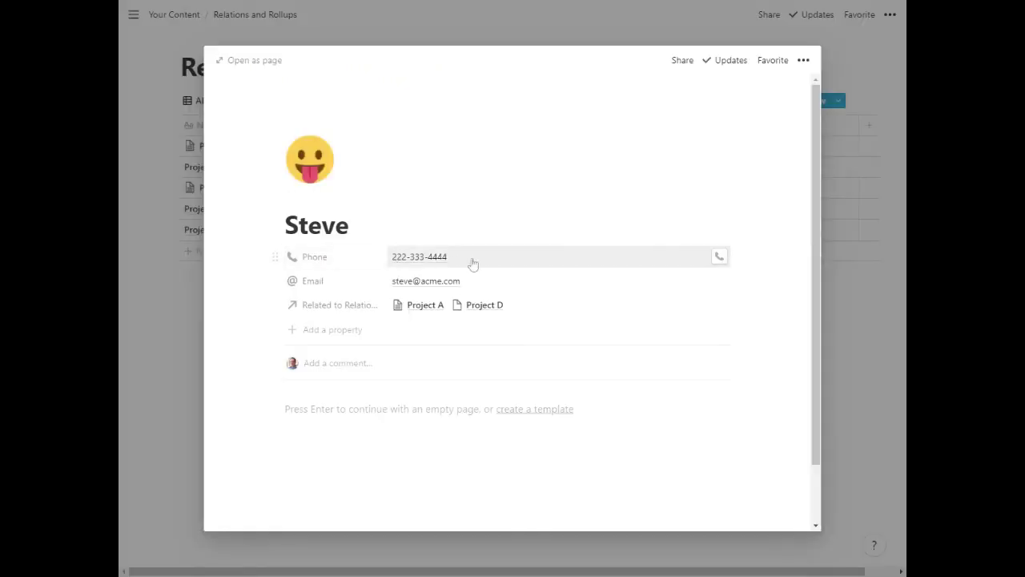
click(518, 252)
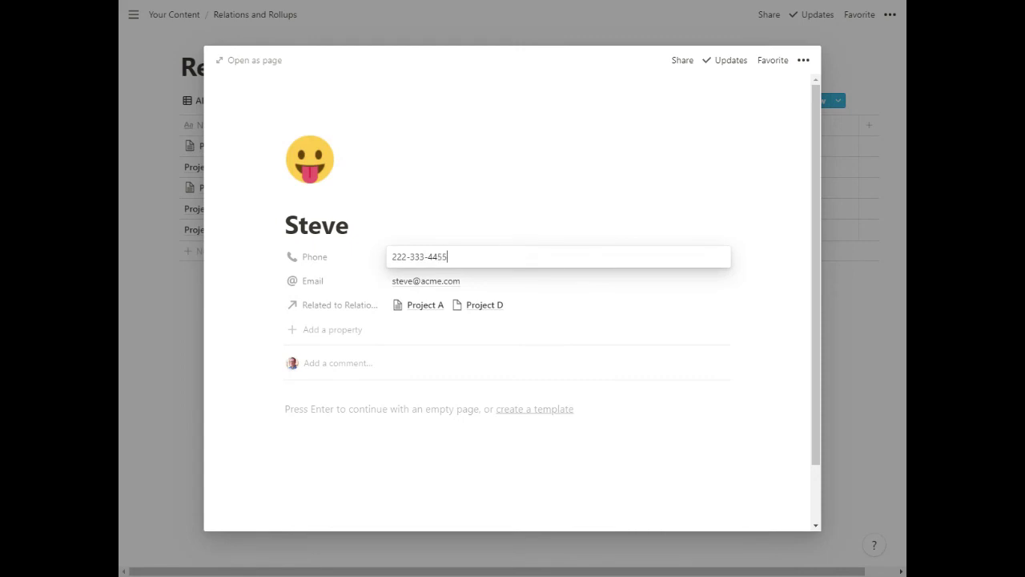
click(519, 222)
click(849, 351)
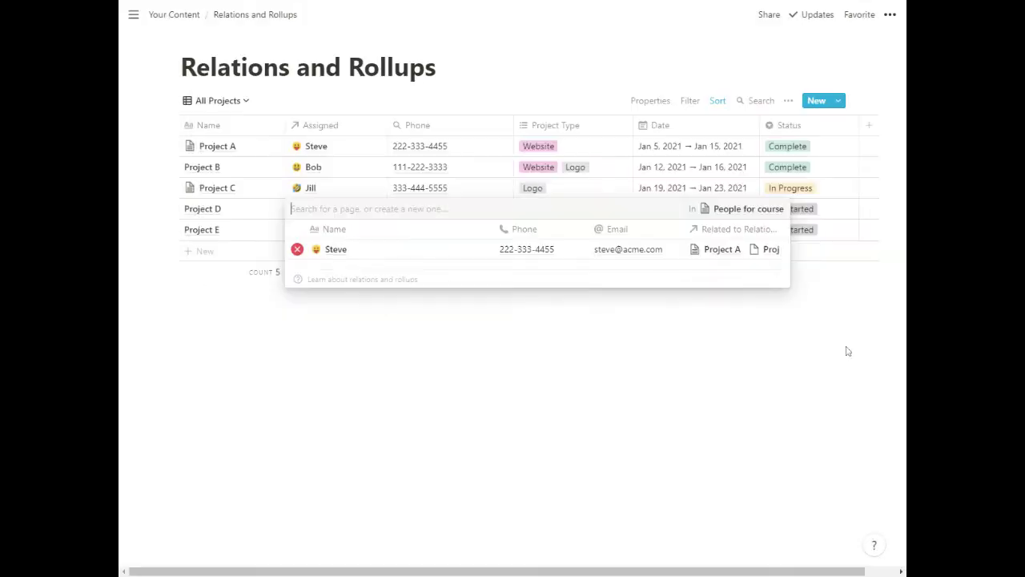
key(Escape)
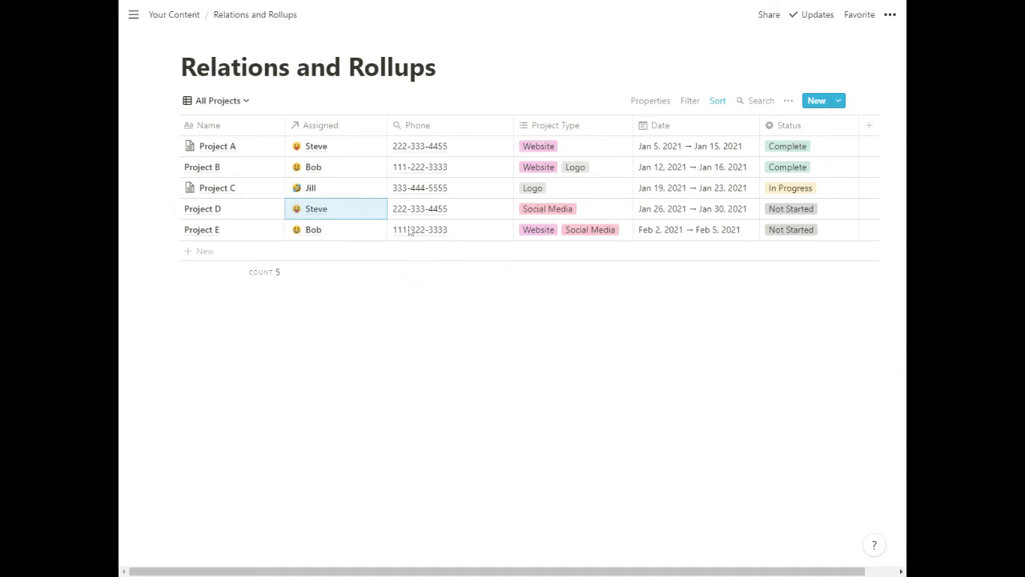
- Add a second Rollup column at the end of the projects table, after Status
click(870, 131)
mouse_move(768, 198)
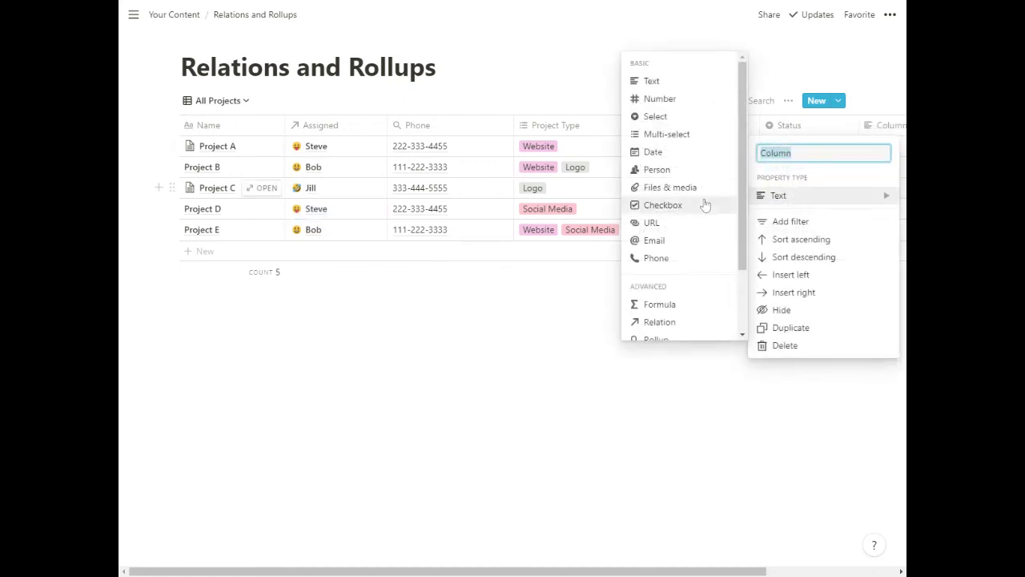
scroll(687, 263, down, 2)
click(689, 259)
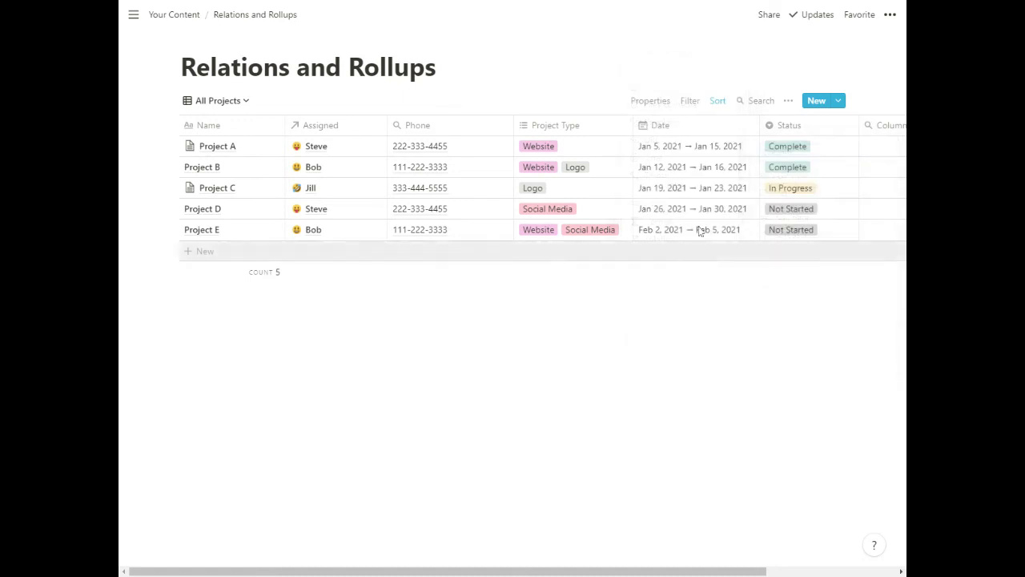
- Rename the new rollup column as Email and place it between Phone and Project Type
click(884, 128)
text(Email)
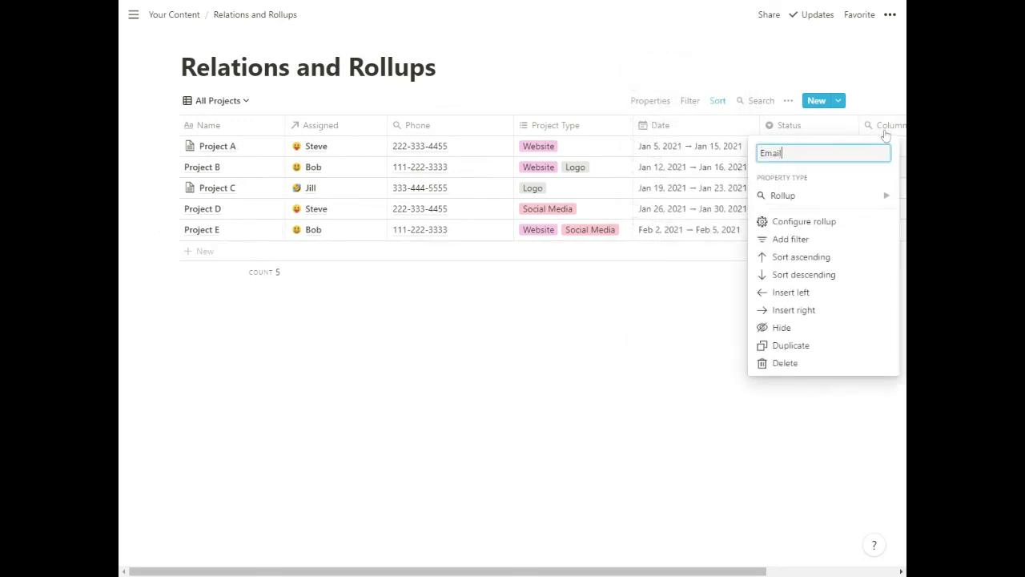
key(Return)
drag(881, 126, 490, 132)
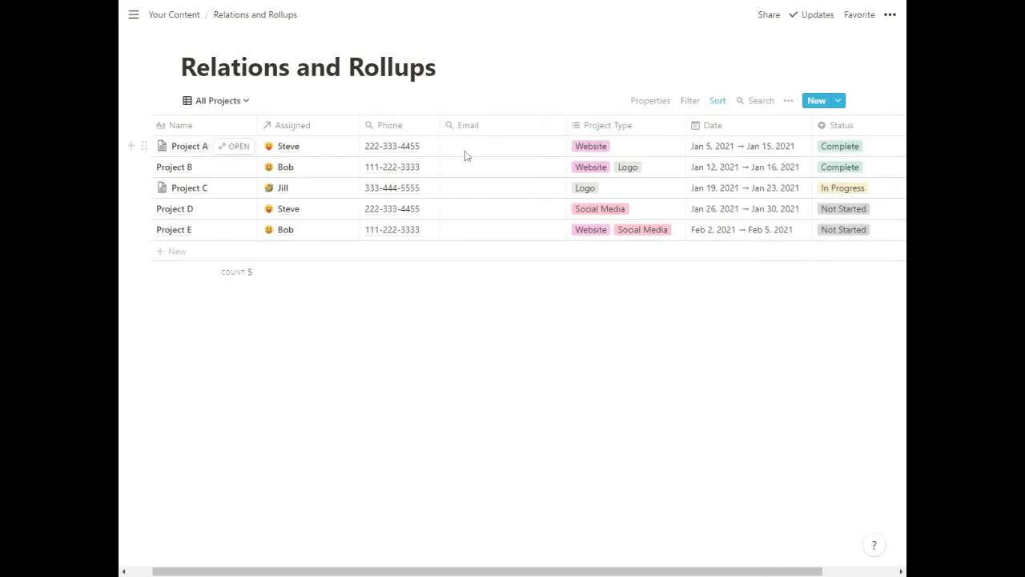
- Configure the Email rollup to use the Assigned relation and display the Email property
click(465, 151)
key(Escape)
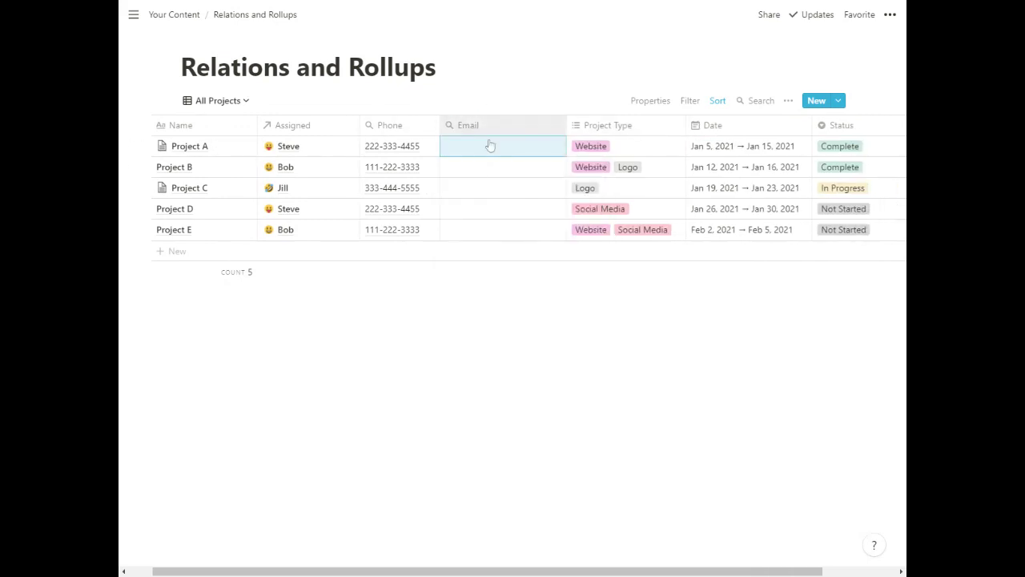
click(492, 195)
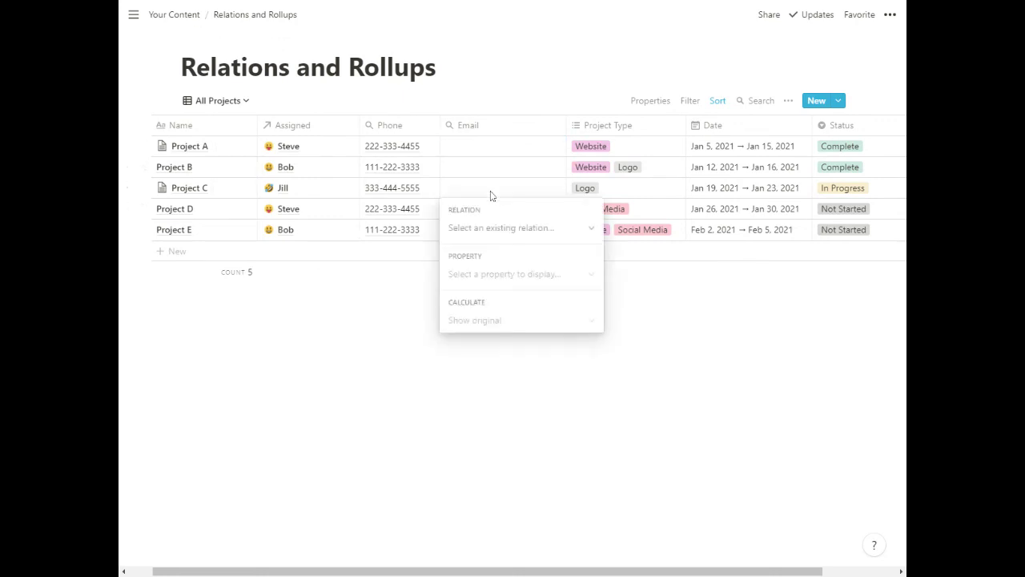
click(502, 229)
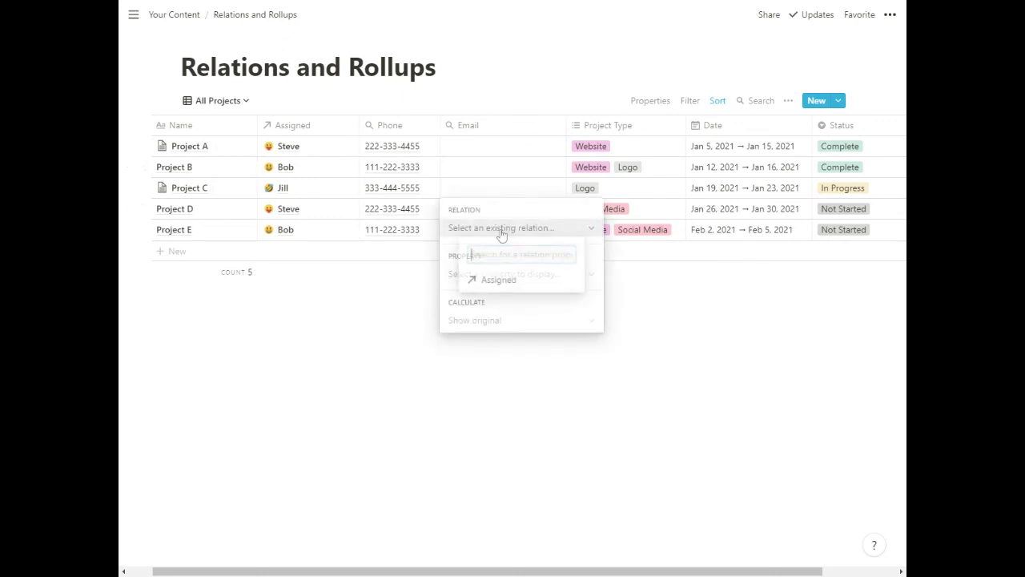
click(495, 284)
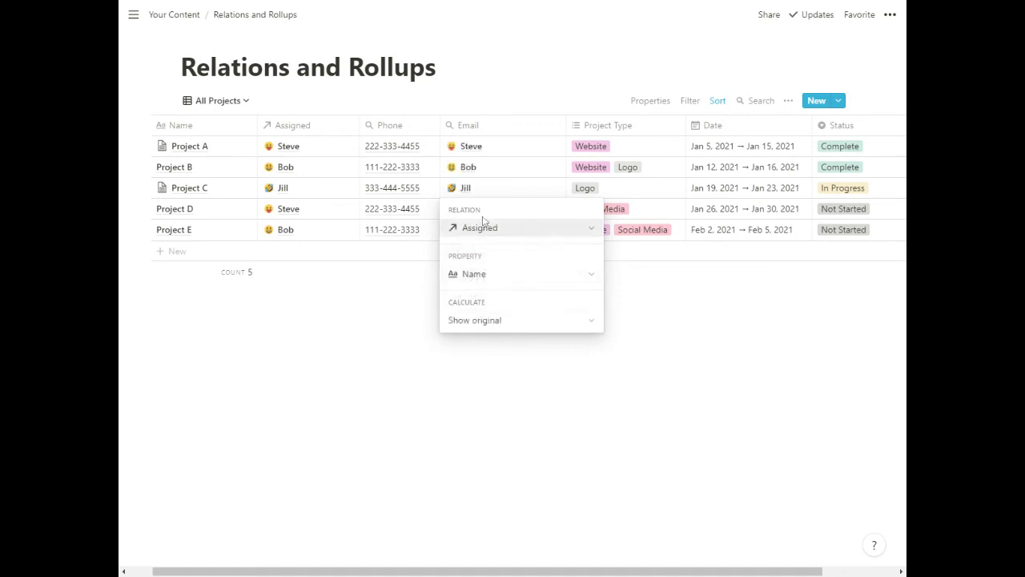
click(494, 277)
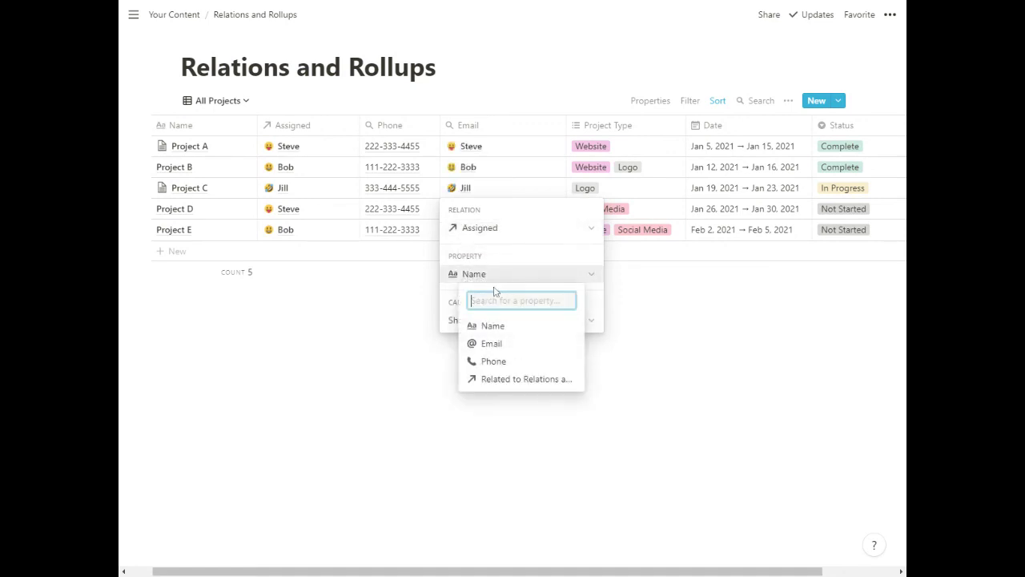
click(479, 343)
click(316, 366)
key(Escape)
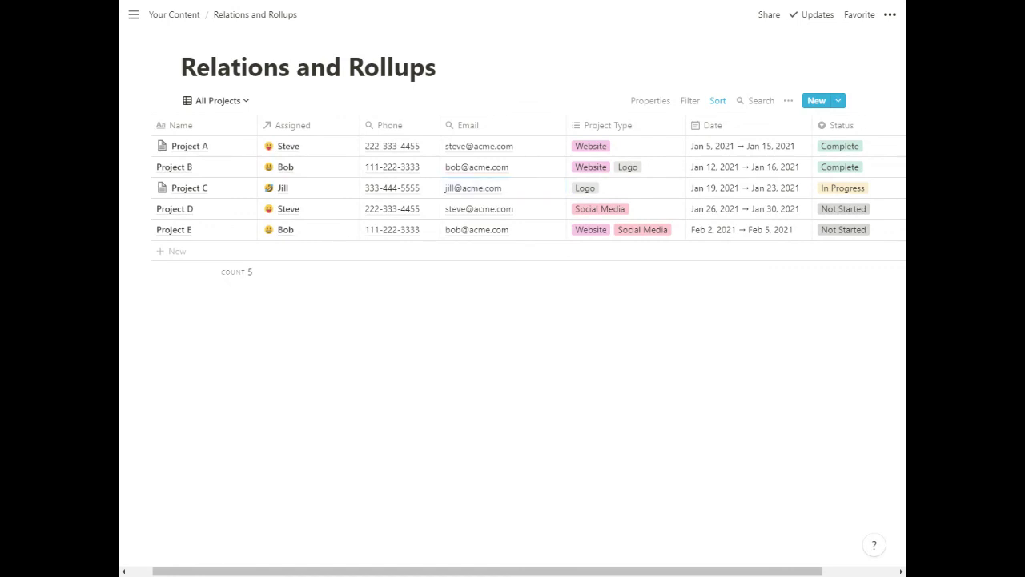
- Add a new row named Project F below Project E in the projects table
click(184, 257)
text(Proj)
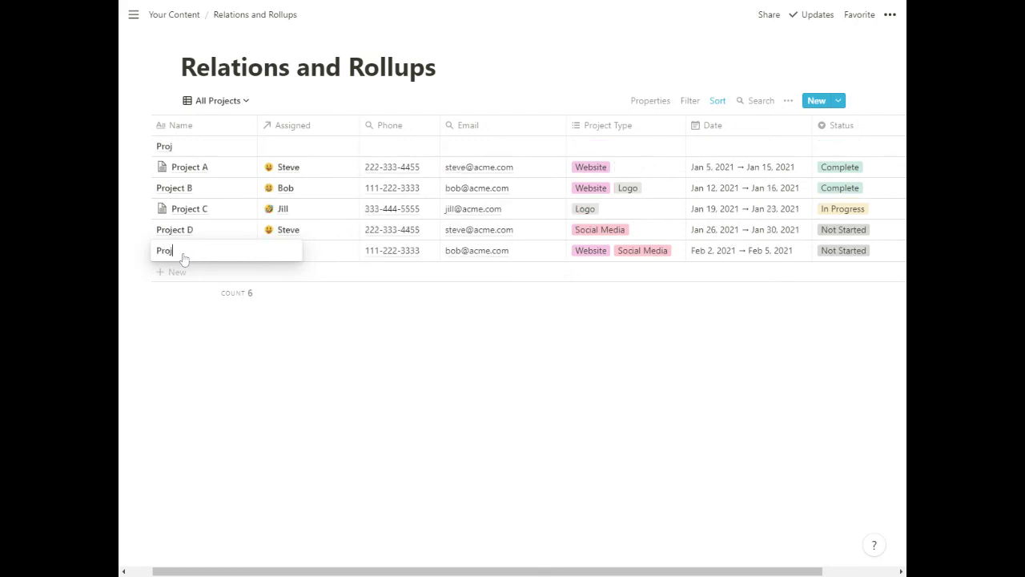
text(ect G)
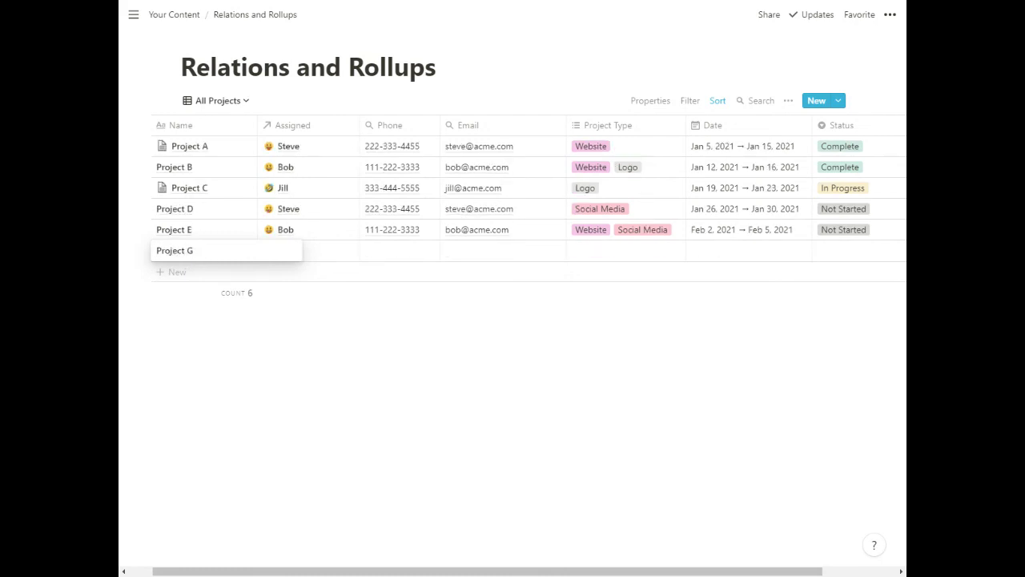
key(BackSpace)
text(F)
key(Escape)
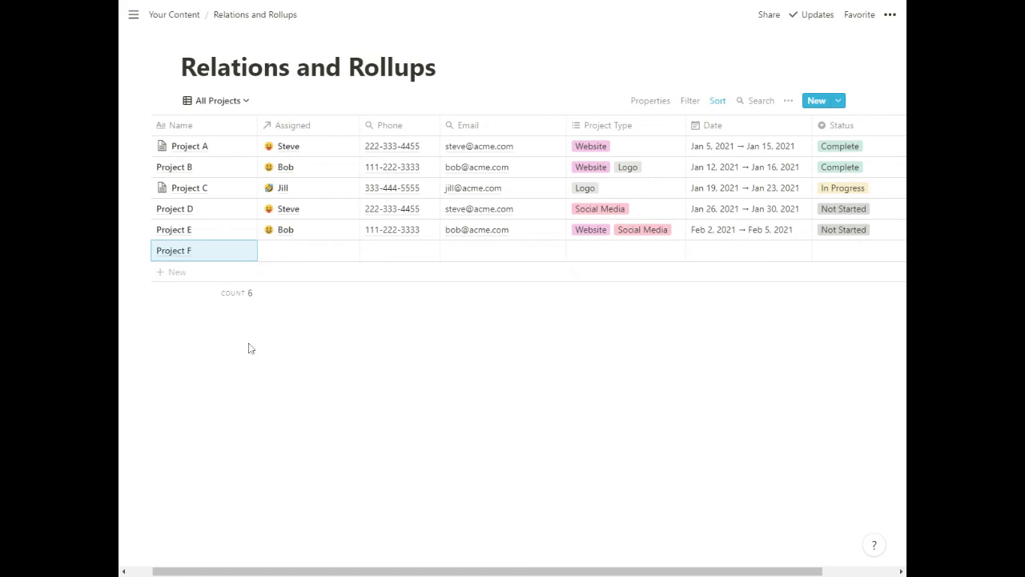
- Assign Project F to the same person as Project C and set its Project Type to Logo
click(291, 254)
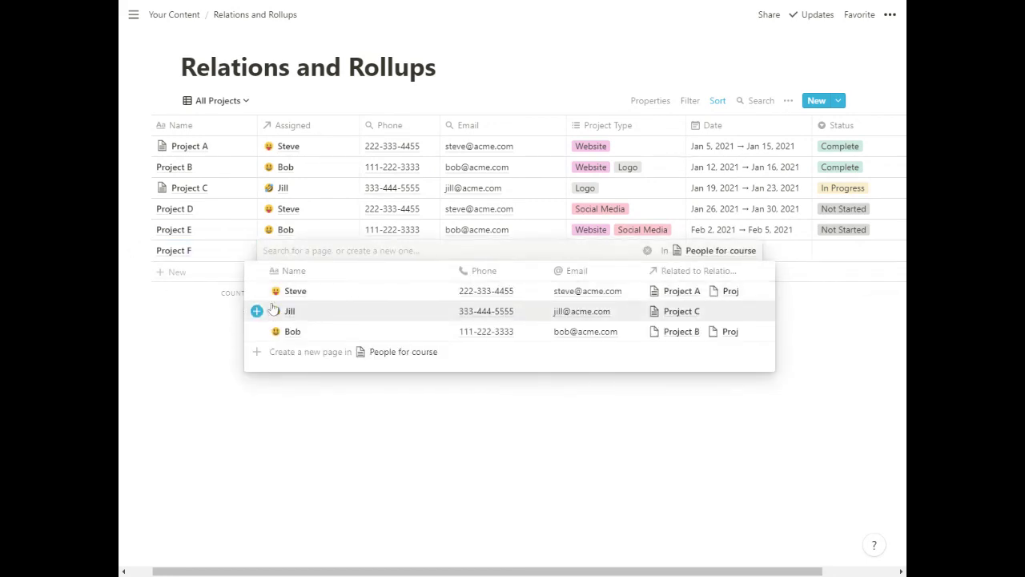
click(311, 319)
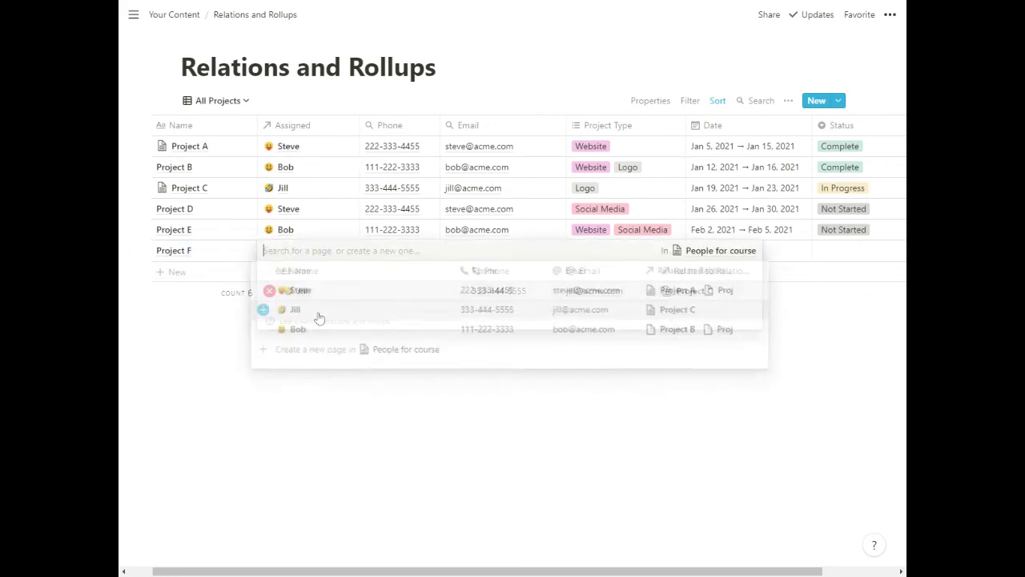
click(272, 446)
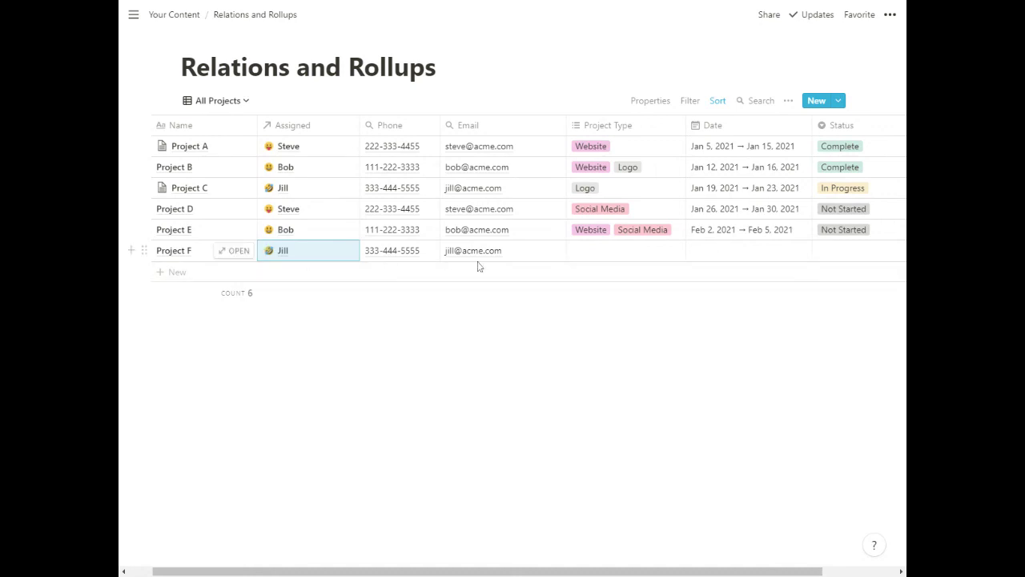
click(599, 252)
click(600, 309)
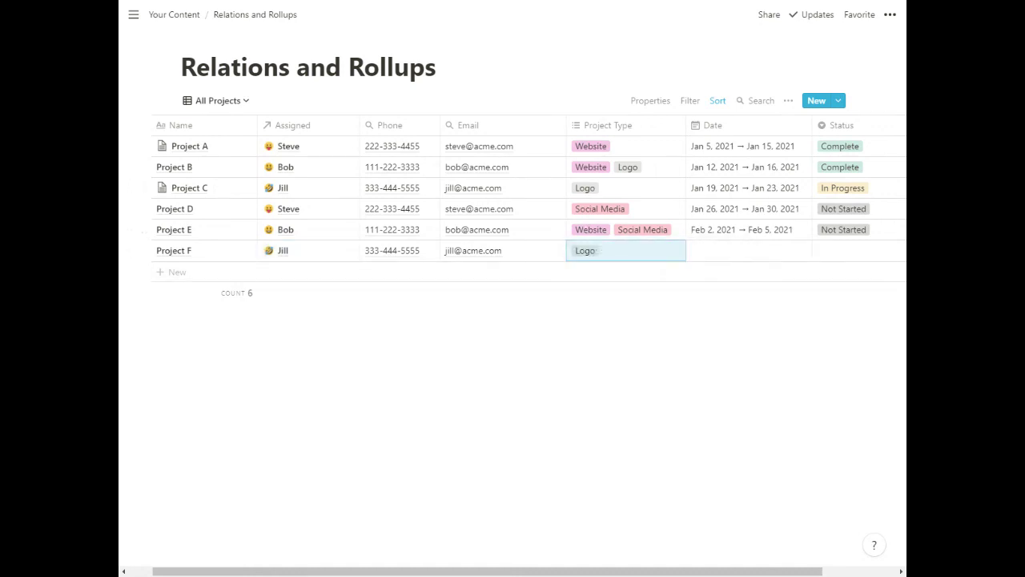